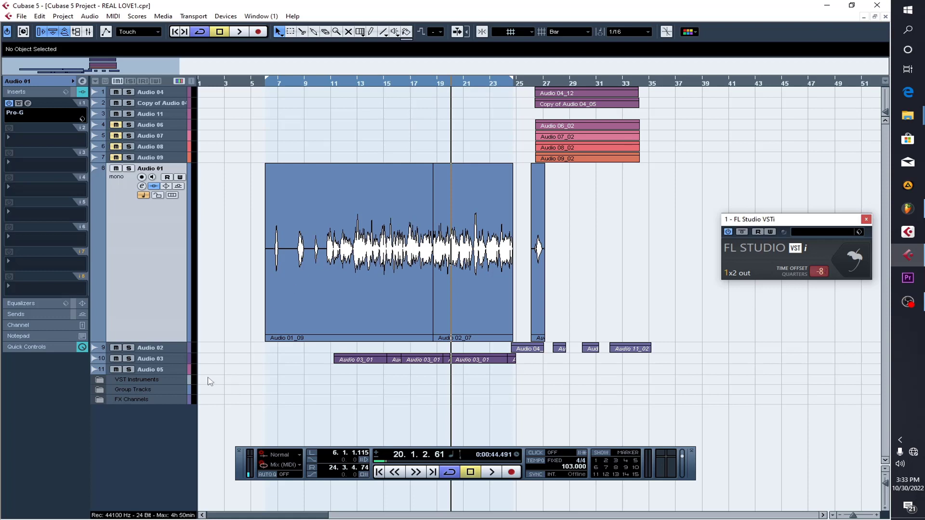
Expand the Group Tracks folder, solo Group 1 and select its track
left_click(100, 390)
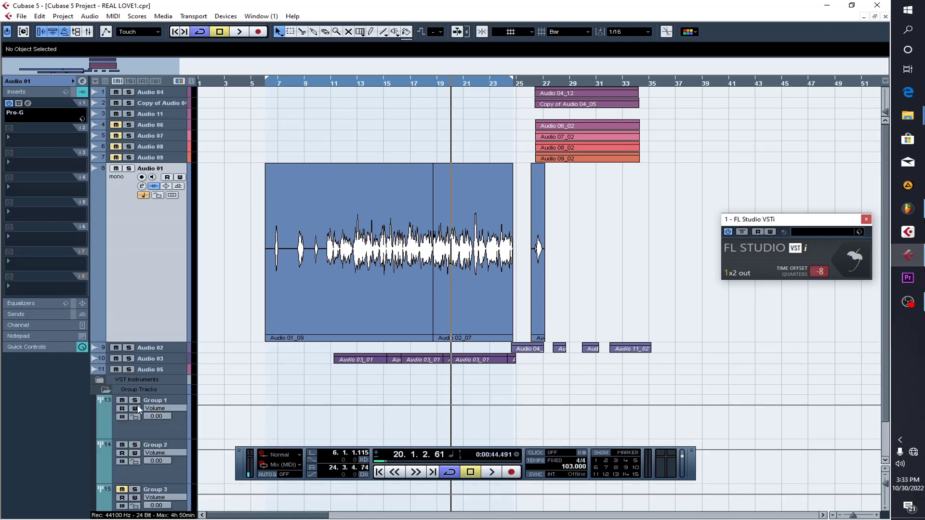
left_click(135, 400)
left_click(166, 432)
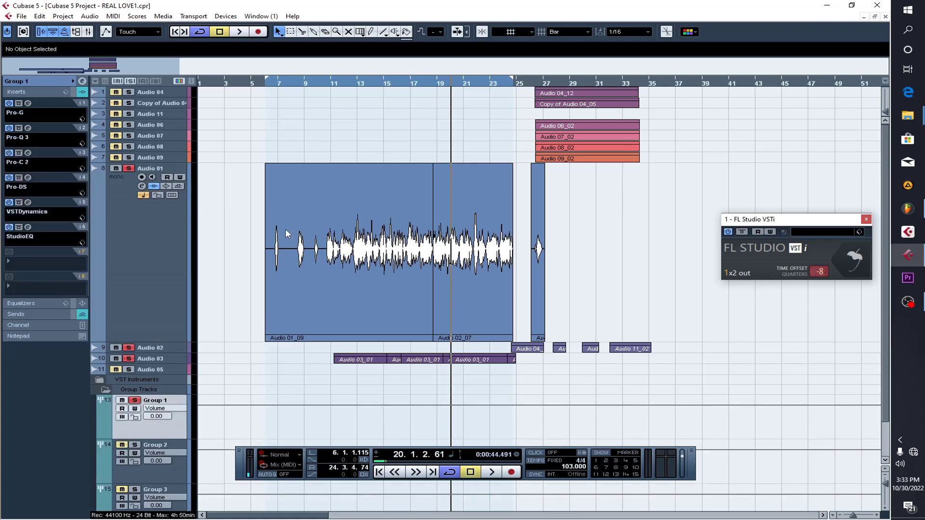
Play the soloed Group 1 vocal with its full effects chain from late in bar 10, then stop
left_click(328, 85)
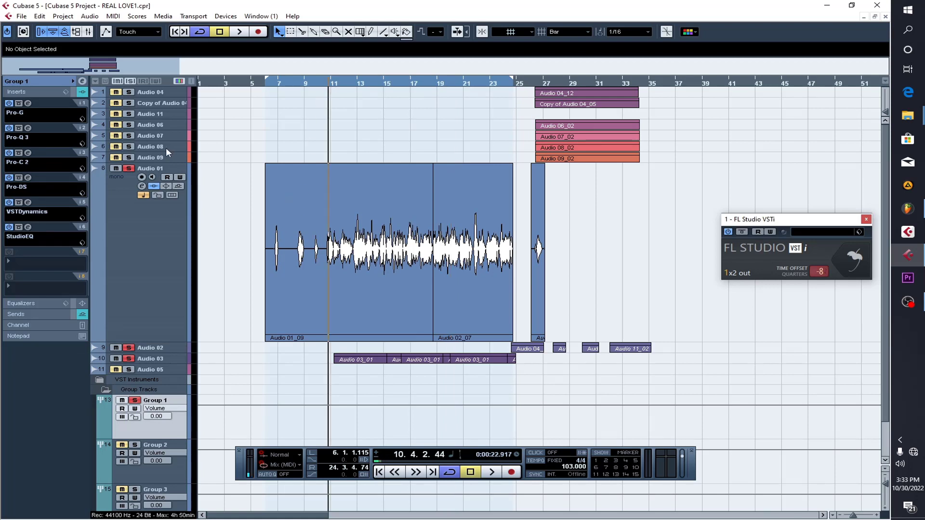
left_click(240, 32)
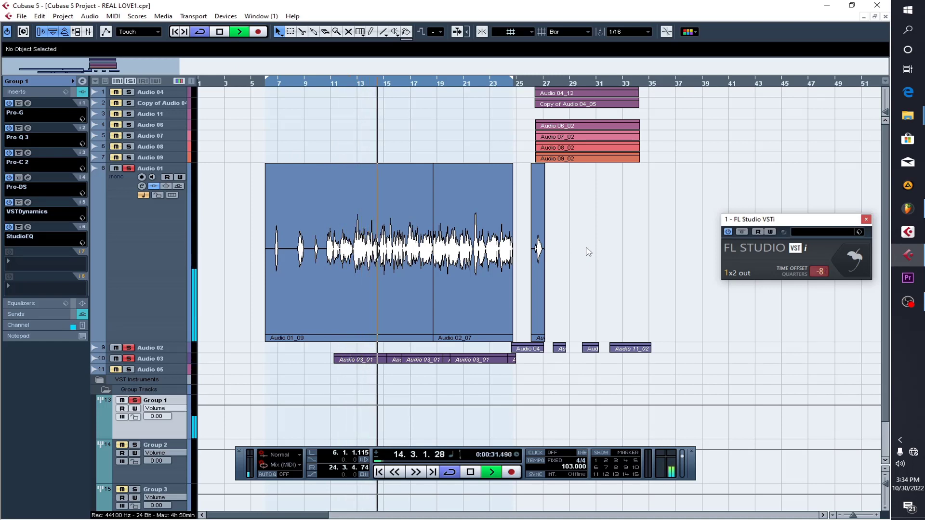
key("space")
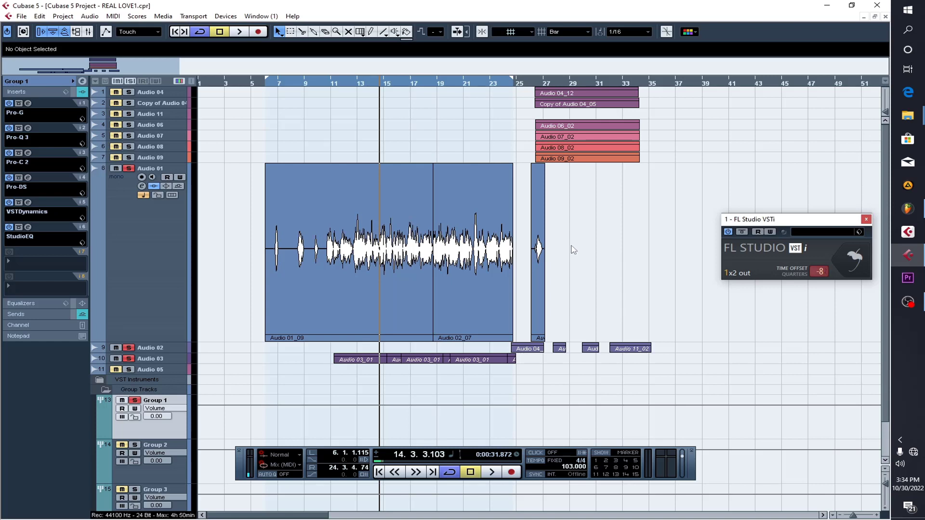
Bypass all inserts and all sends on Group 1
left_click(27, 103)
left_click(28, 103)
left_click(72, 92)
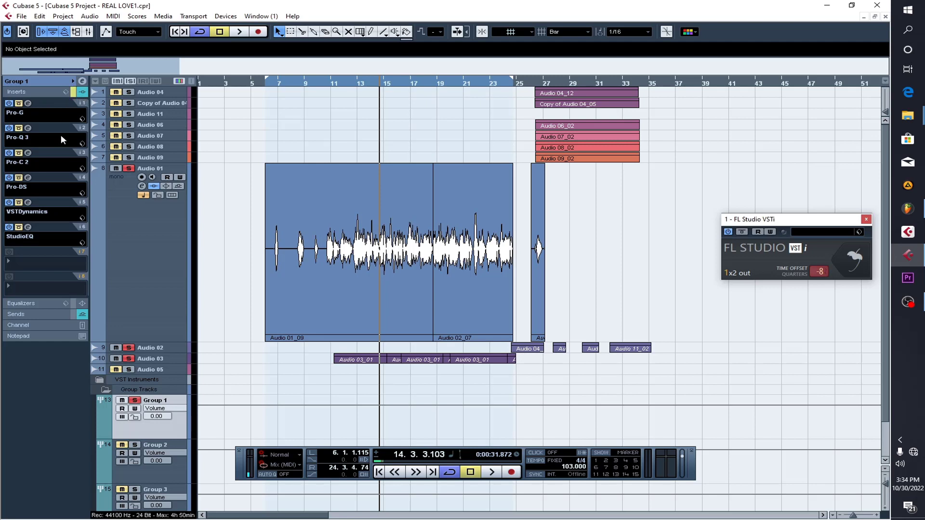
left_click(73, 314)
Play the unprocessed Group 1 vocal from about bar 10 with the timeline enlarged horizontally, then stop
left_click(329, 84)
key("space")
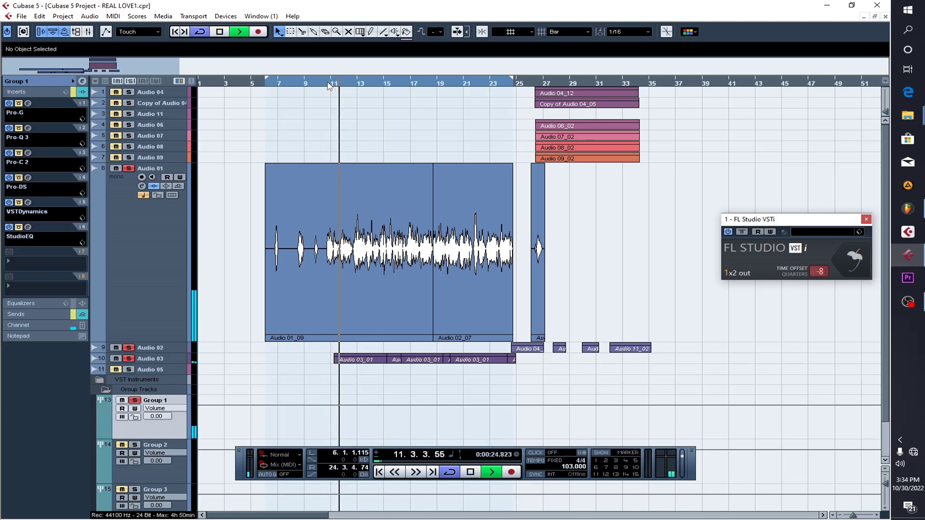
key("h")
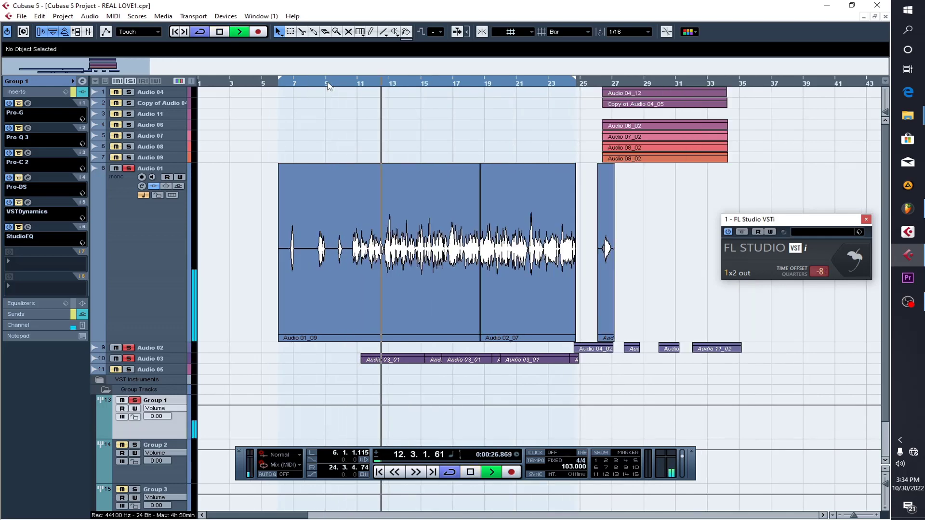
key("h")
key("h")
key("g")
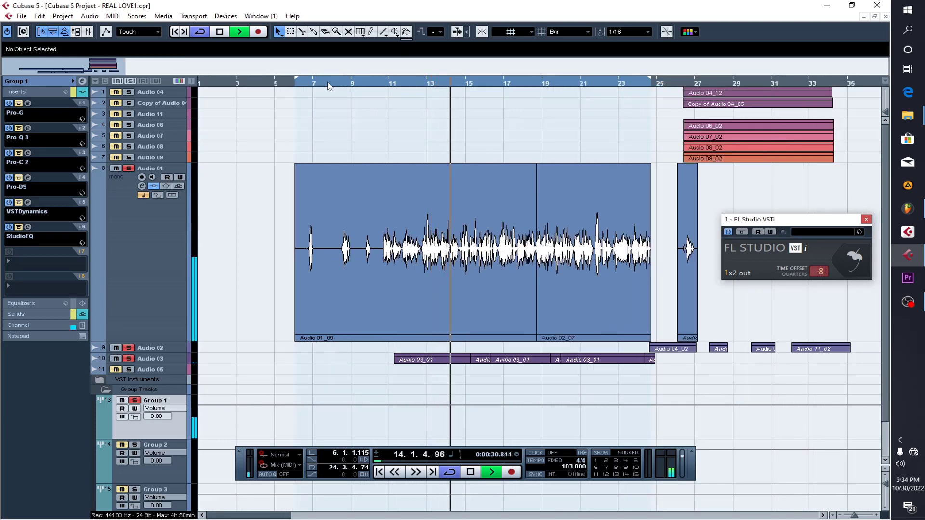
key("space")
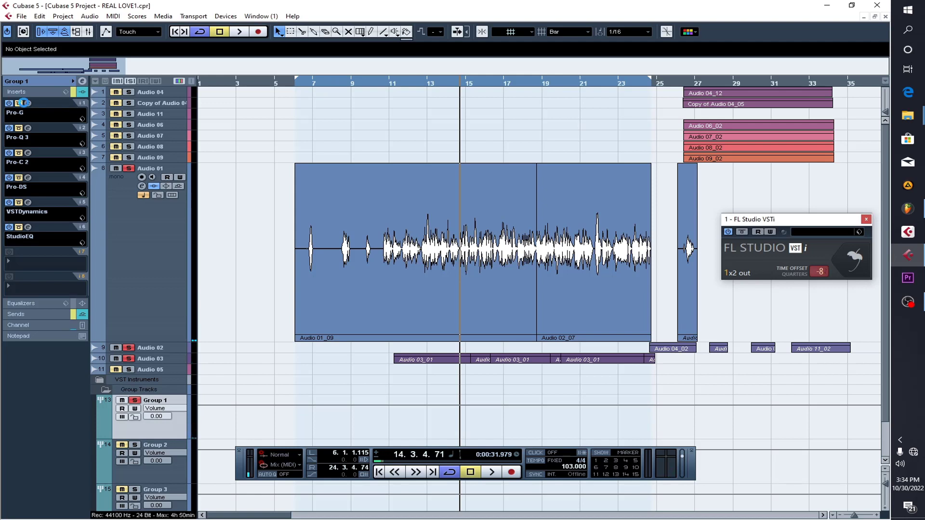
Take the Pro-G gate on Group 1 out of bypass, review its threshold in the plug-in editor and close it
left_click(27, 103)
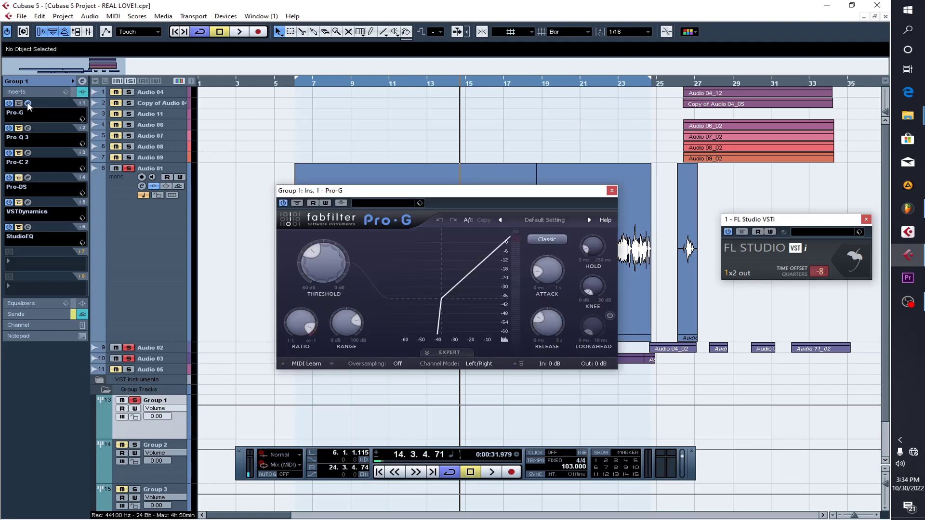
mouse_move(316, 257)
left_click(612, 190)
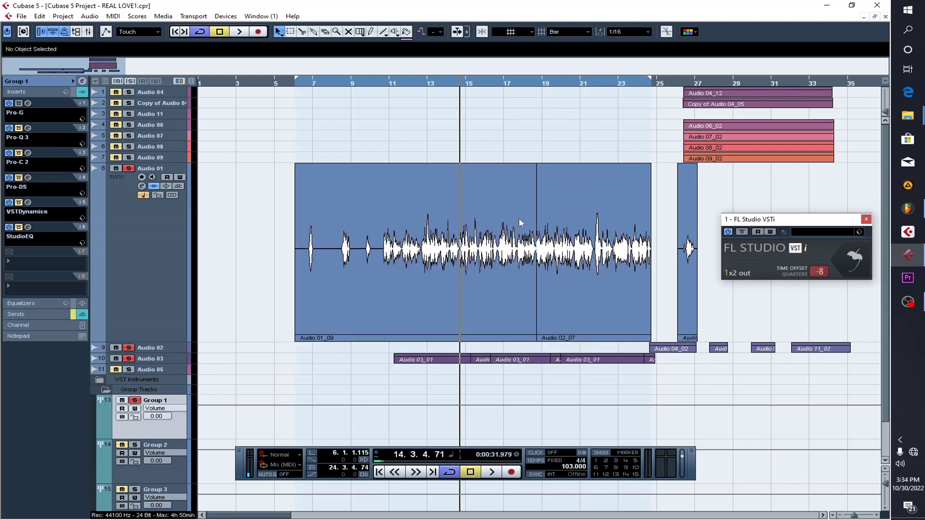
Take Pro-Q 3 on Group 1 out of bypass, open its editor clear of the ruler and play the vocal through the EQ
left_click(28, 129)
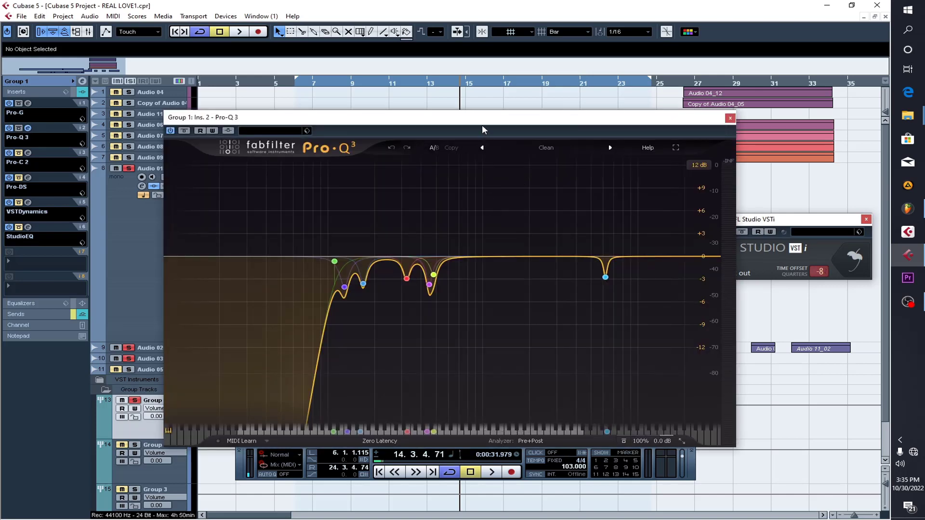
left_click_drag(482, 126, 501, 217)
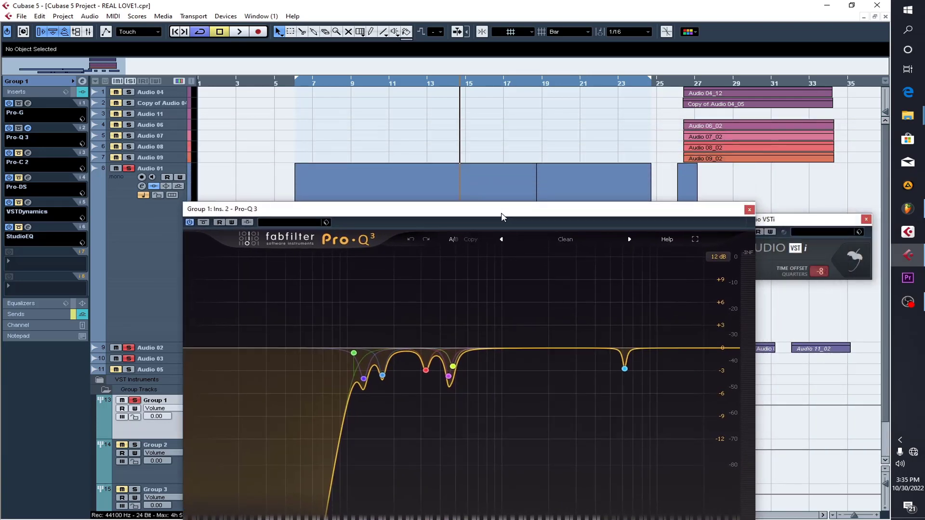
scroll(545, 157, "down", 3)
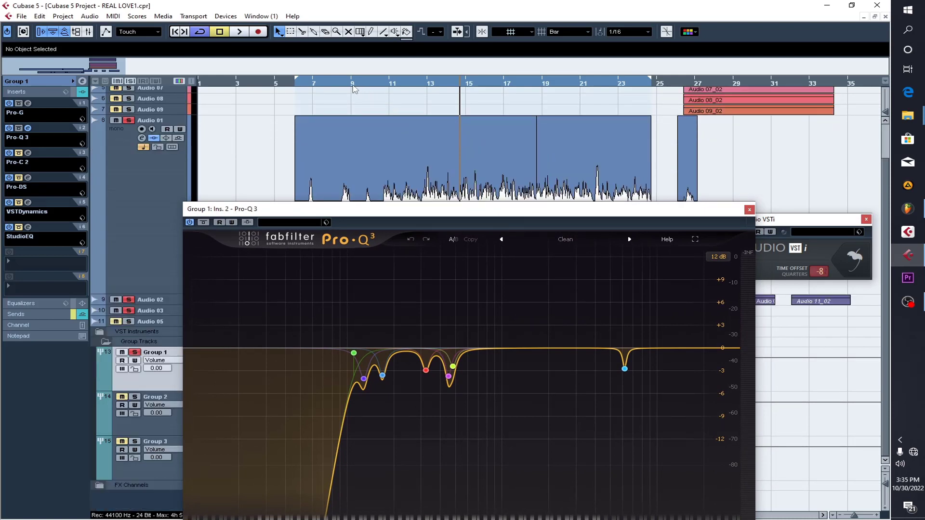
left_click(346, 86)
key("space")
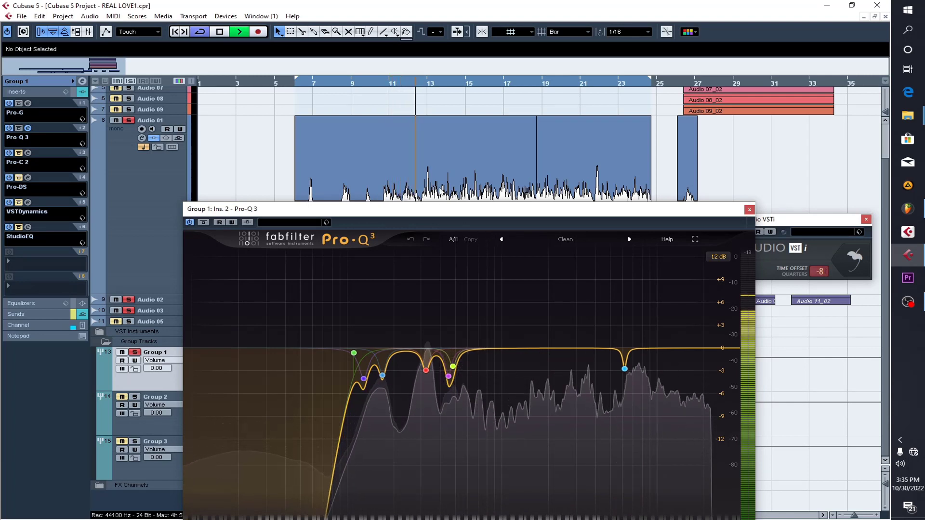
key("space")
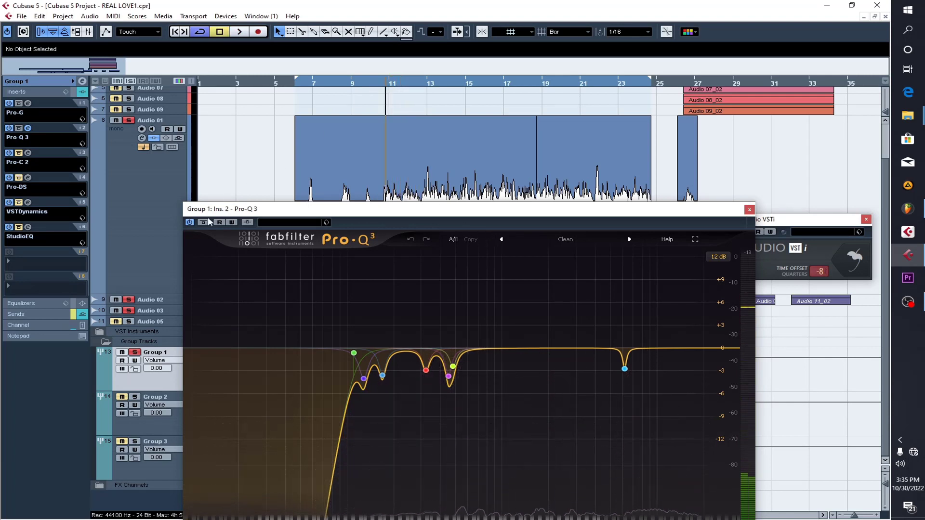
Compare the vocal with Pro-Q 3 off and on during playback, leaving it on, then stop and close its editor
left_click(204, 222)
key("space")
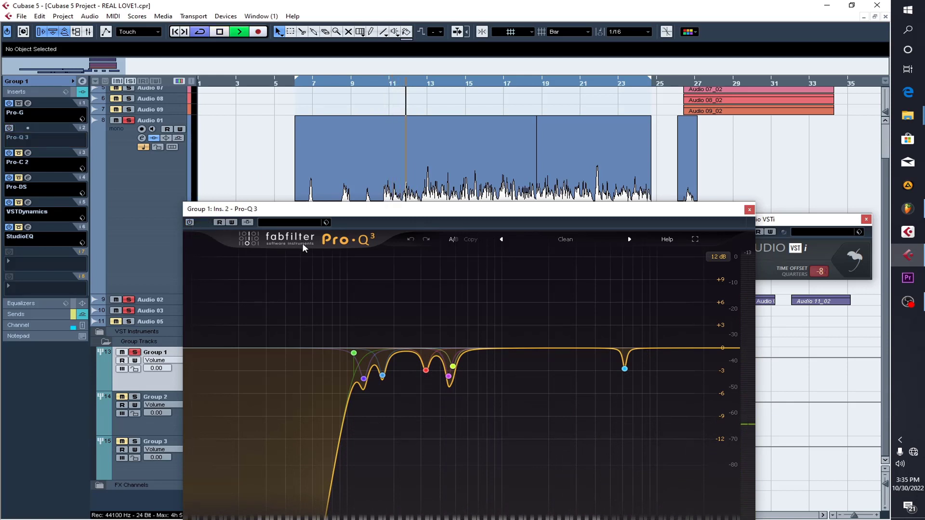
left_click(191, 223)
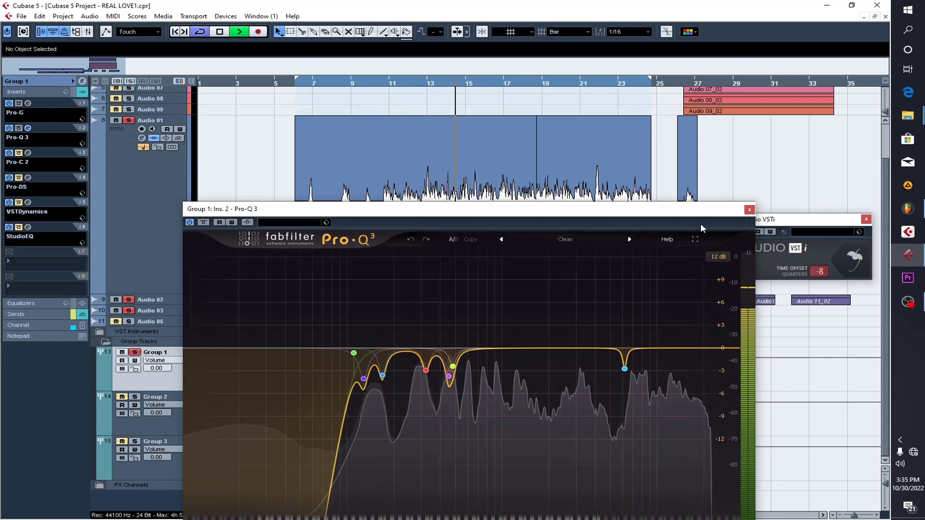
key("space")
left_click(749, 209)
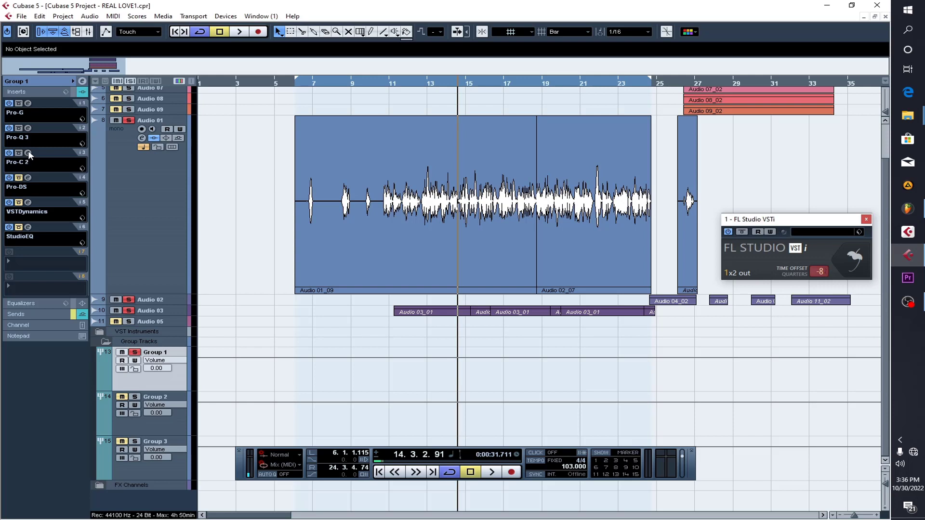
Take Pro-C 2 on Group 1 out of bypass, open its editor below the ruler and play the compressed vocal from bar 11
left_click(28, 153)
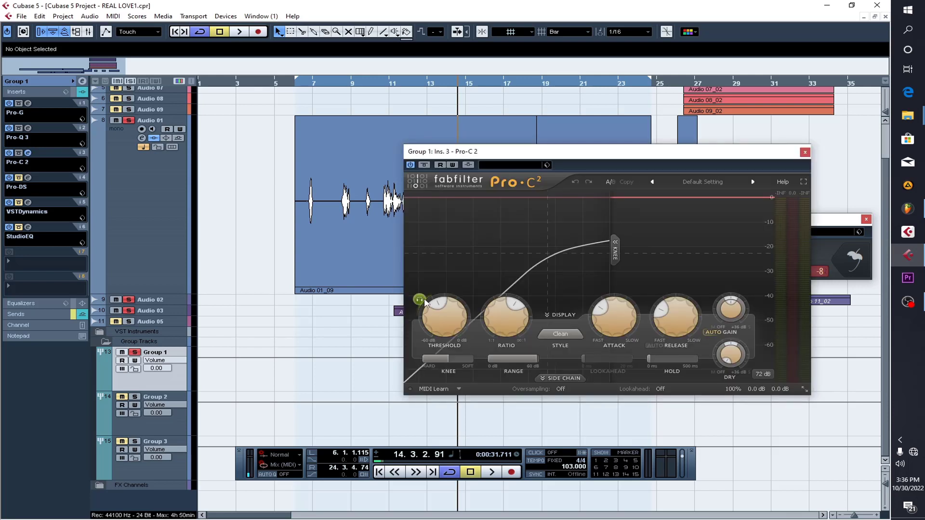
mouse_move(432, 313)
left_click_drag(616, 153, 452, 187)
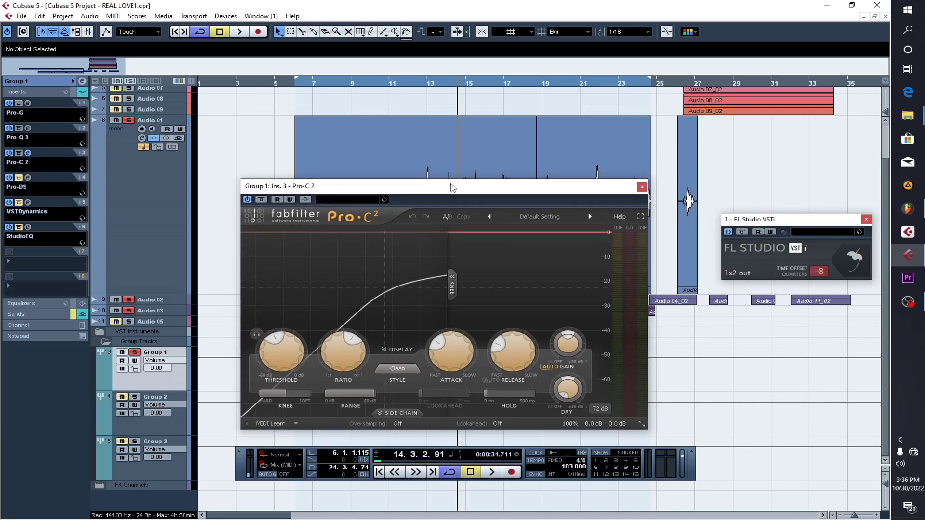
left_click(395, 84)
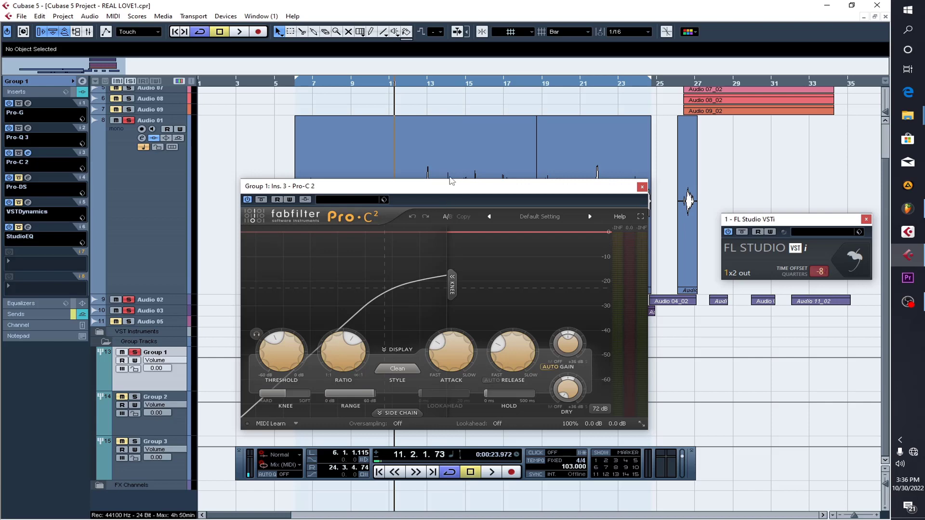
left_click_drag(451, 181, 455, 241)
key("space")
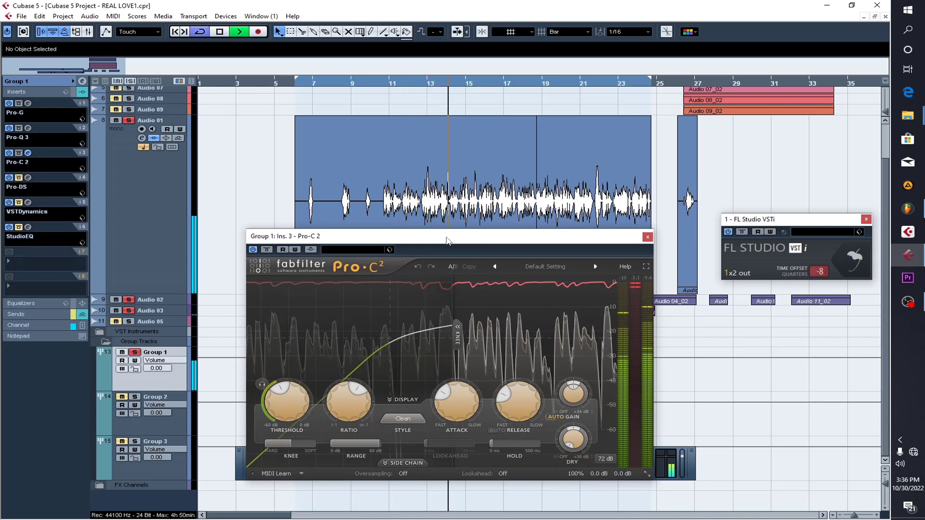
key("space")
Switch Pro-C 2 off to hear the vocal without compression, then stop playback and switch it back on
left_click(253, 249)
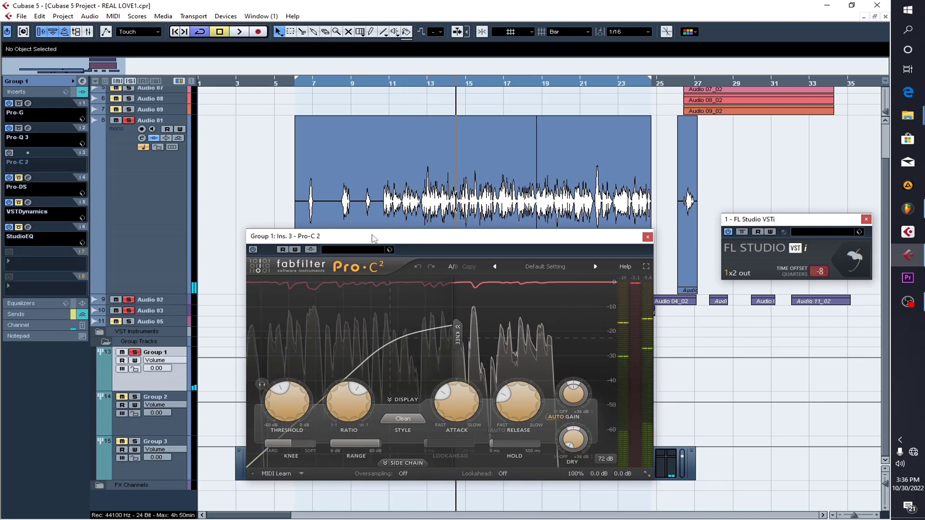
key("space")
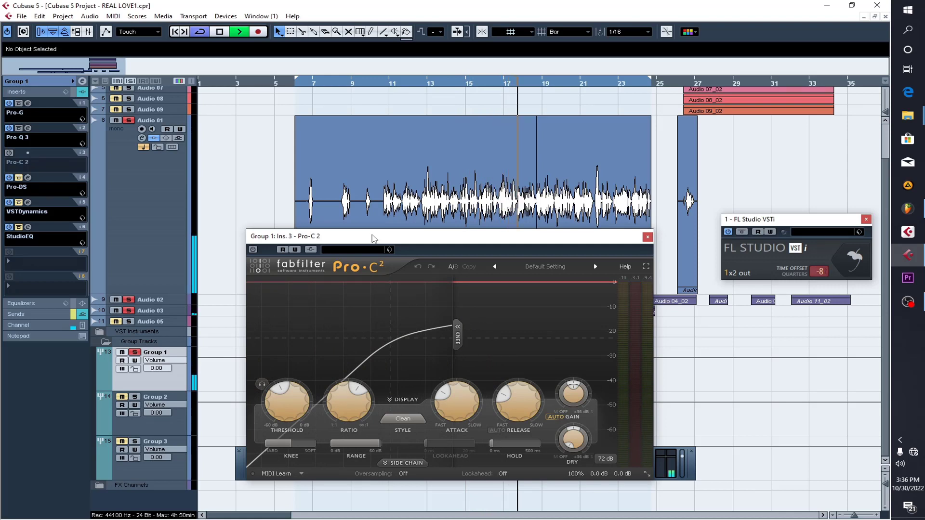
key("space")
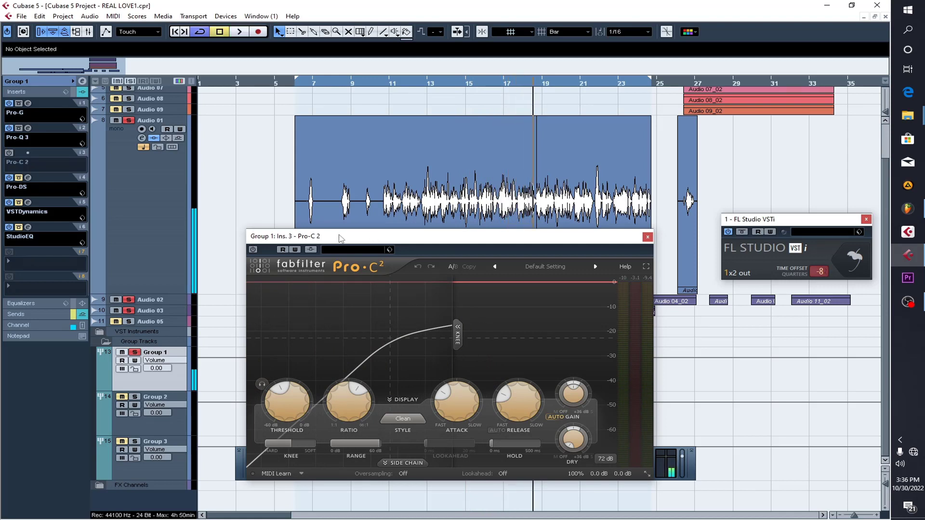
left_click(253, 249)
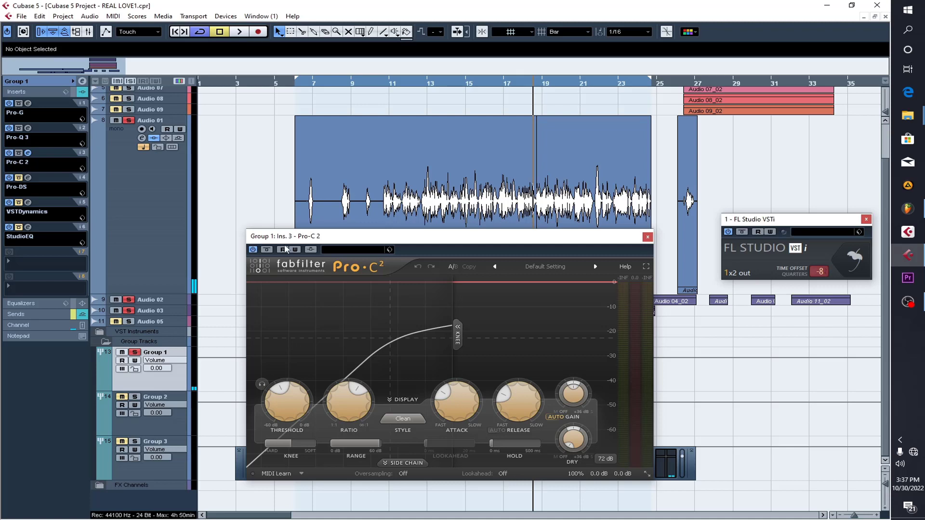
Replay the vocal through Pro-C 2 from late in bar 10, stop, check the release setting and close the compressor editor
left_click(385, 84)
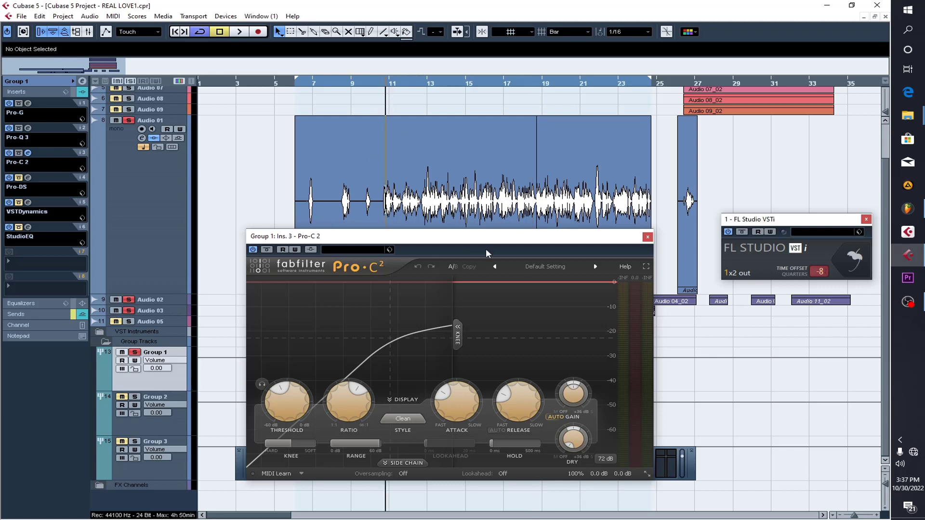
key("space")
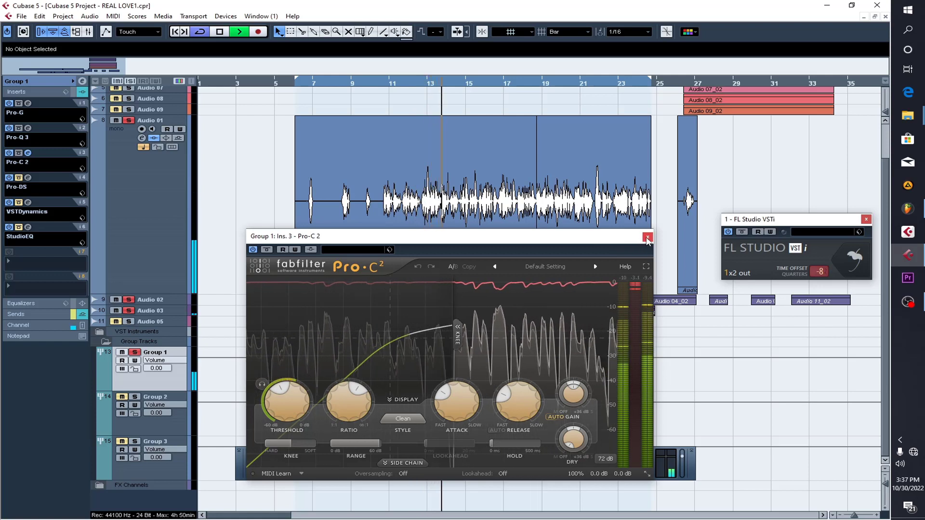
key("space")
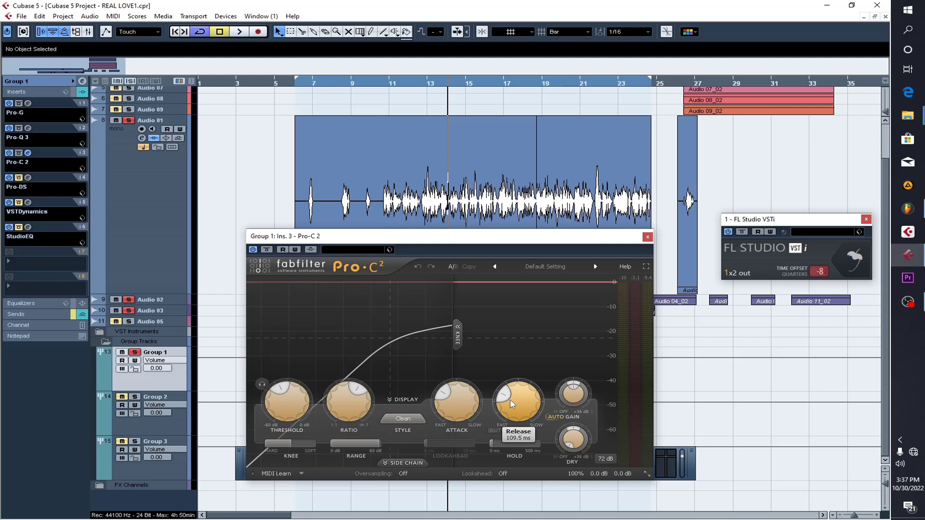
left_click(648, 237)
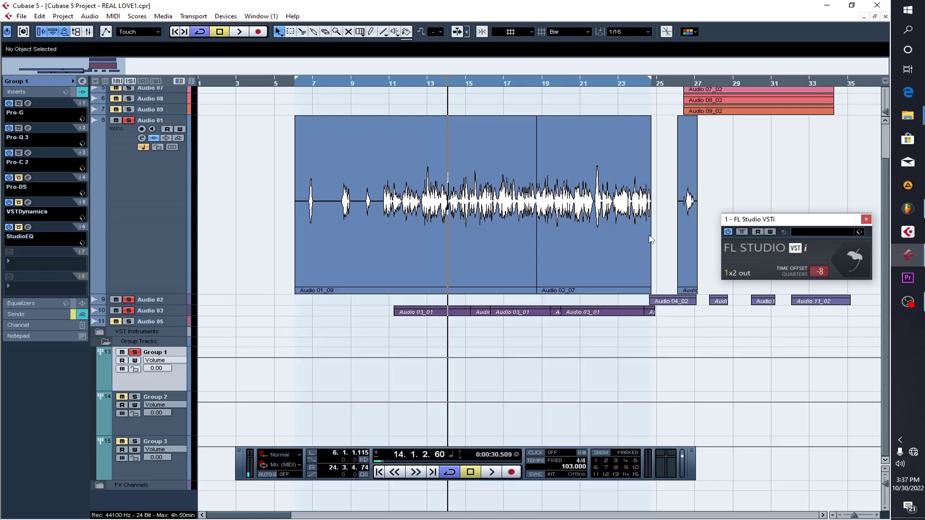
Take Pro-DS on Group 1 out of bypass, open its editor and look through the Single Vocal presets, keeping Male Split Band
left_click(28, 177)
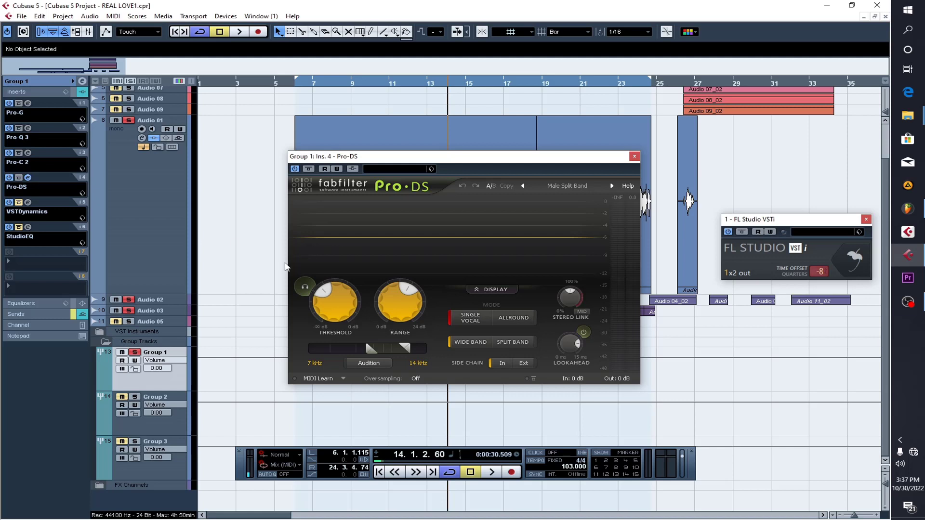
left_click(561, 187)
mouse_move(564, 211)
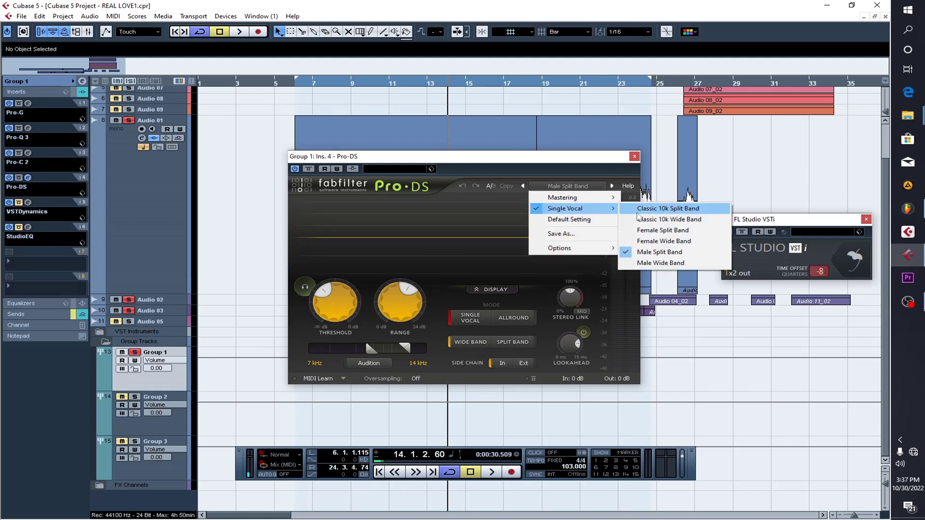
left_click(553, 162)
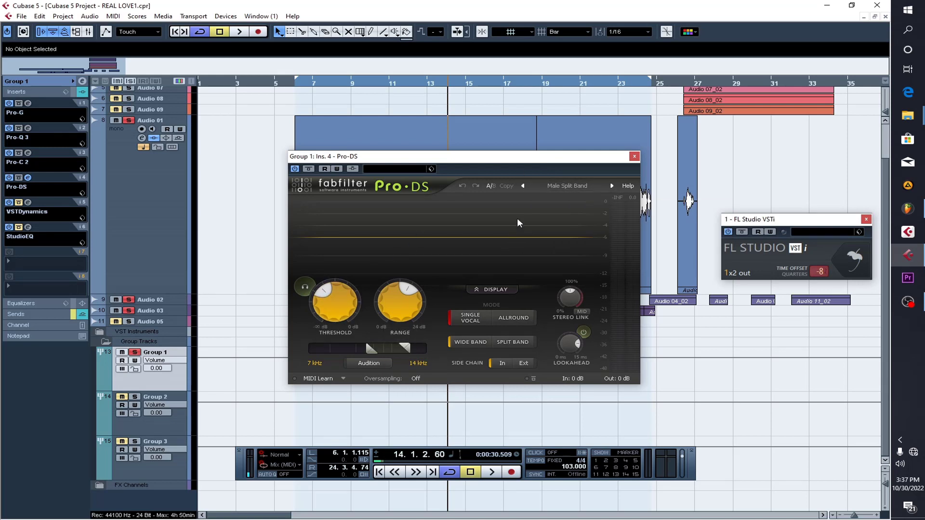
Play the vocal through Pro-DS from bar 14, close the de-esser editor and stop playback
key("space")
left_click(634, 157)
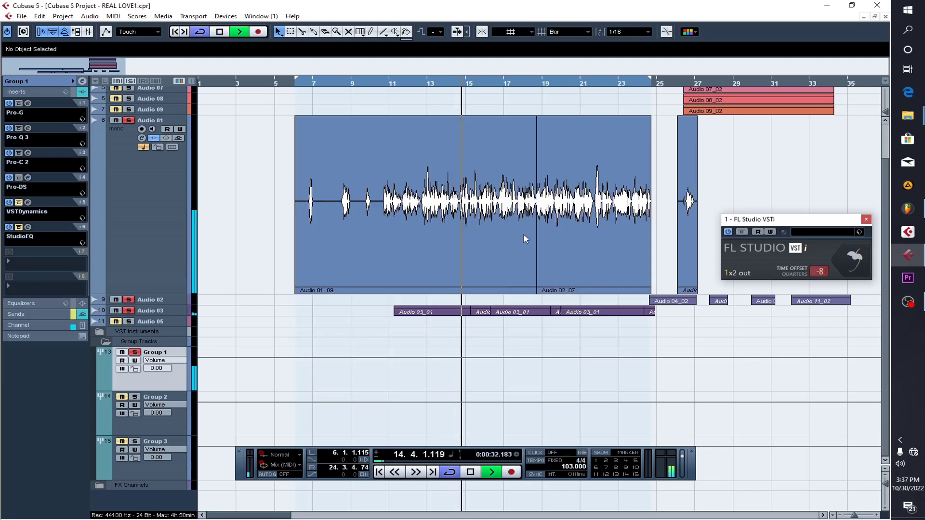
key("space")
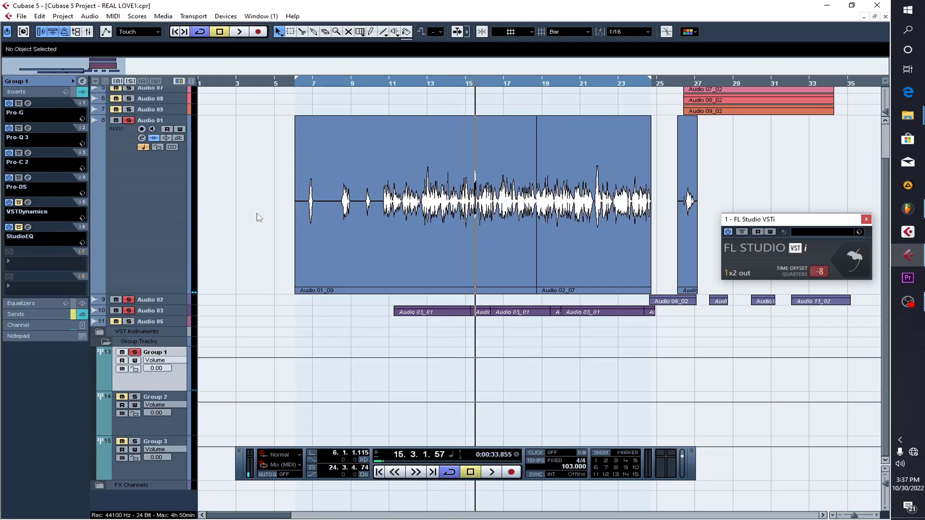
Take VSTDynamics on Group 1 out of bypass with its editor open and play the vocal from bar 10
left_click(28, 203)
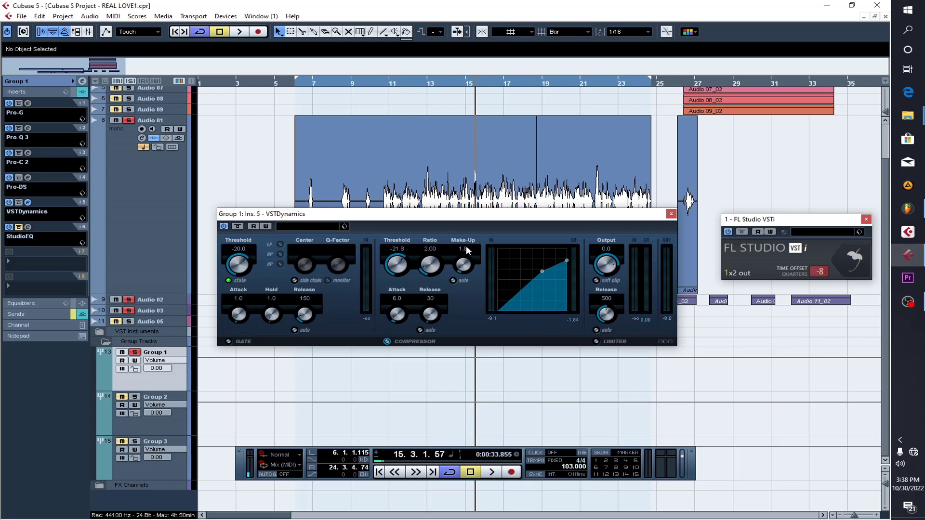
left_click(378, 84)
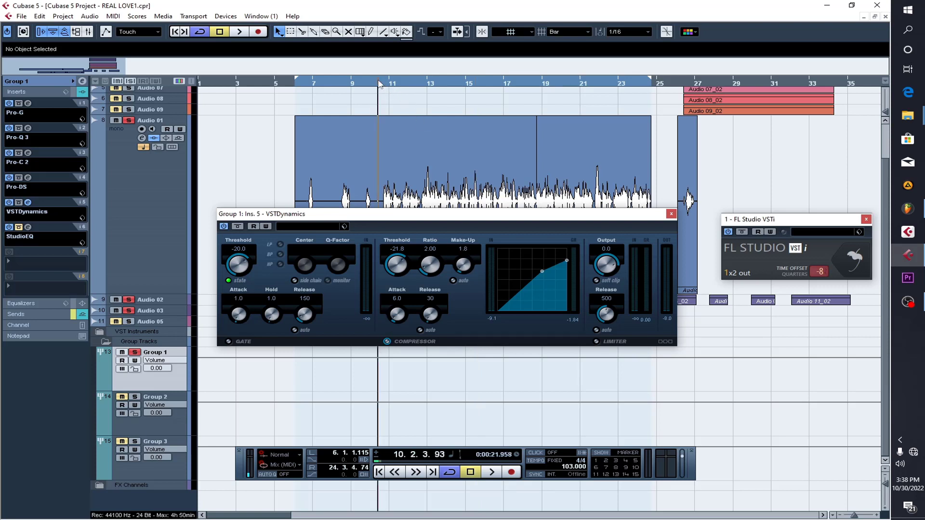
key("space")
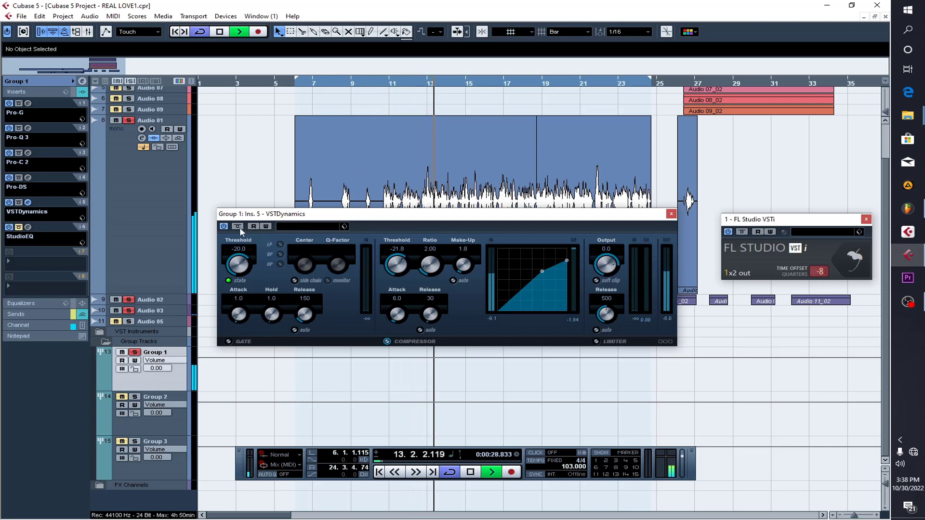
Switch VSTDynamics off to hear the vocal without it, switch it back on during playback and stop
key("space")
left_click(224, 227)
key("space")
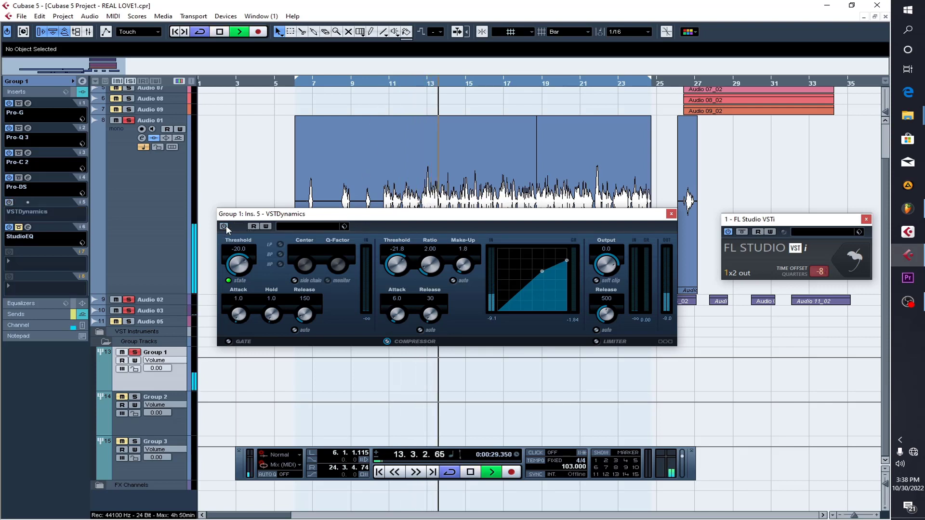
left_click(224, 227)
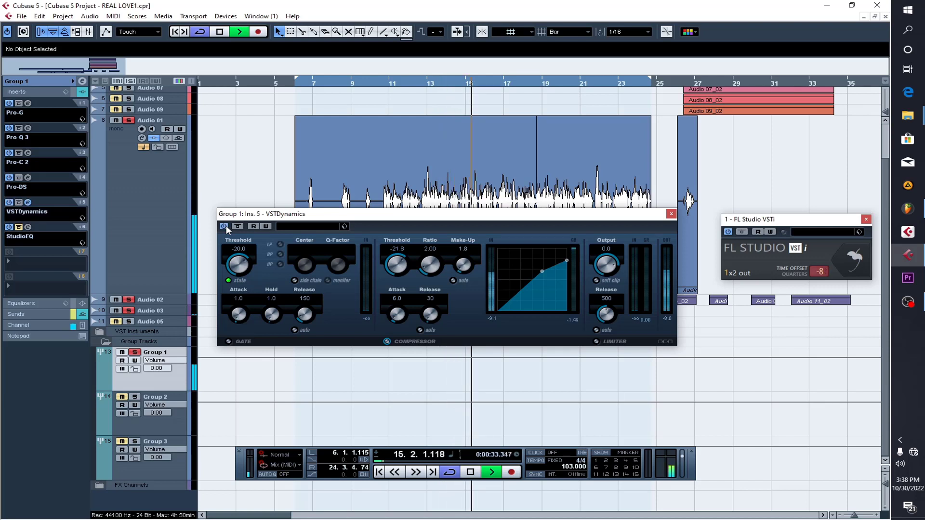
key("space")
Unsolo Group 1 to hear its vocal in the mix from bar 15, stop, solo it again and close the VSTDynamics editor
left_click(135, 352)
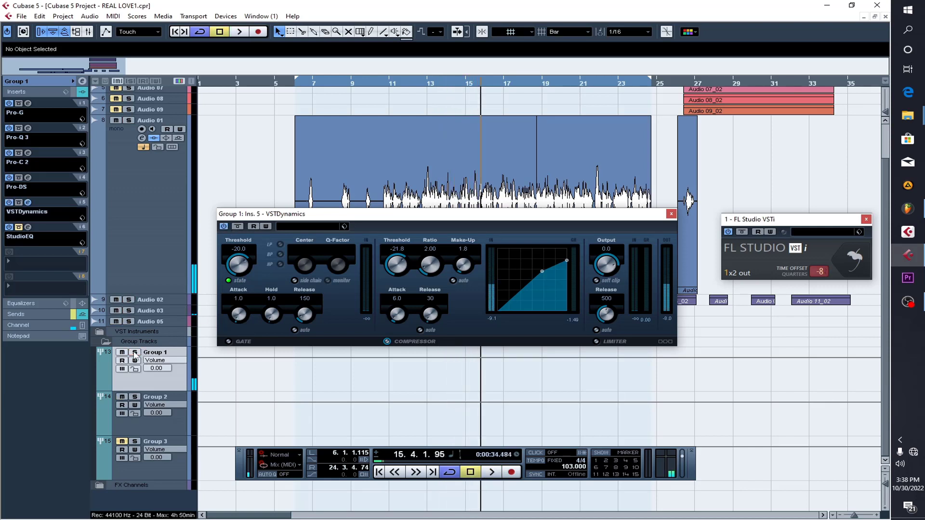
key("space")
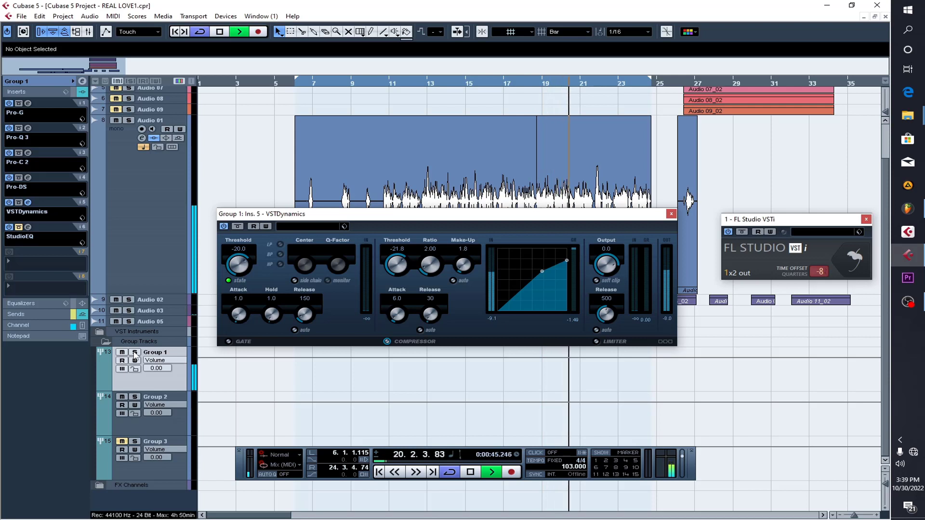
key("space")
left_click(135, 352)
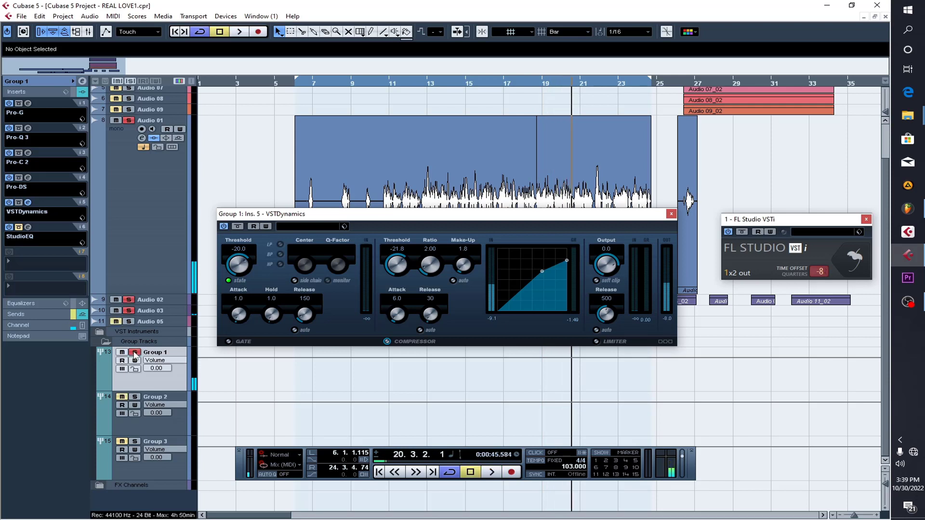
left_click(671, 213)
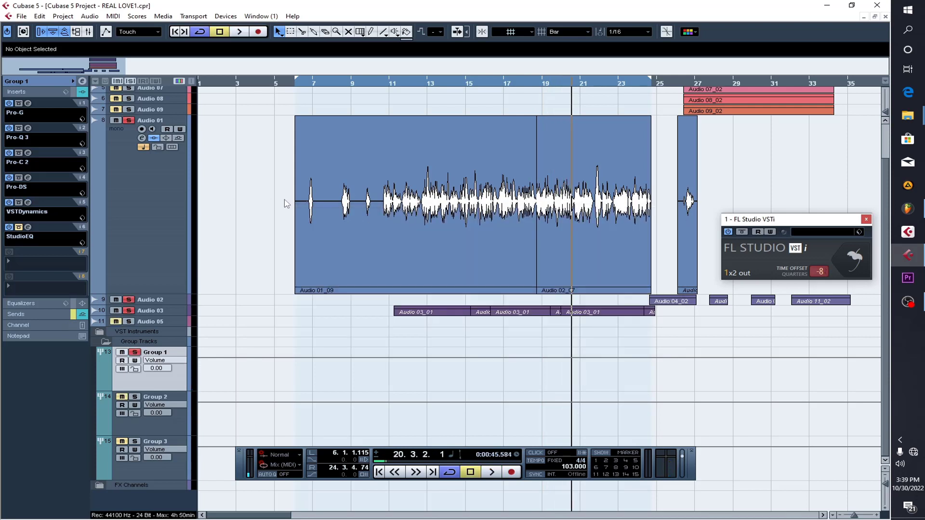
Take StudioEQ on Group 1 out of bypass with its editor open and play the vocal from late in bar 11
left_click(31, 227)
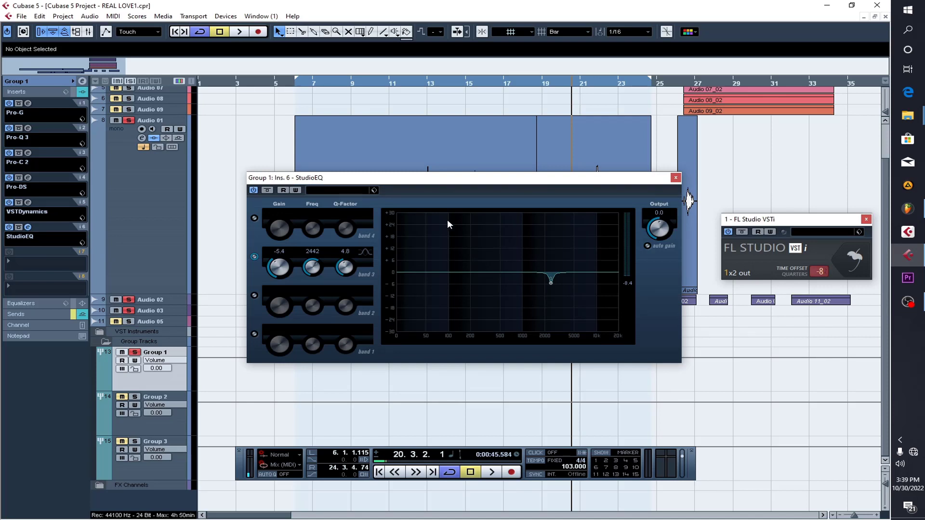
left_click(407, 87)
key("space")
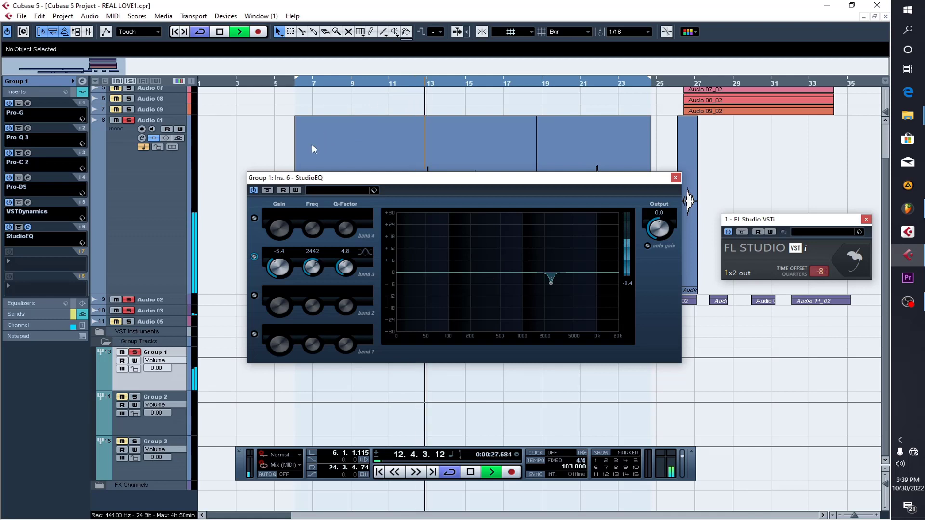
Compare the vocal with StudioEQ switched off and back on, close its editor and stop playback
key("space")
left_click(254, 190)
key("space")
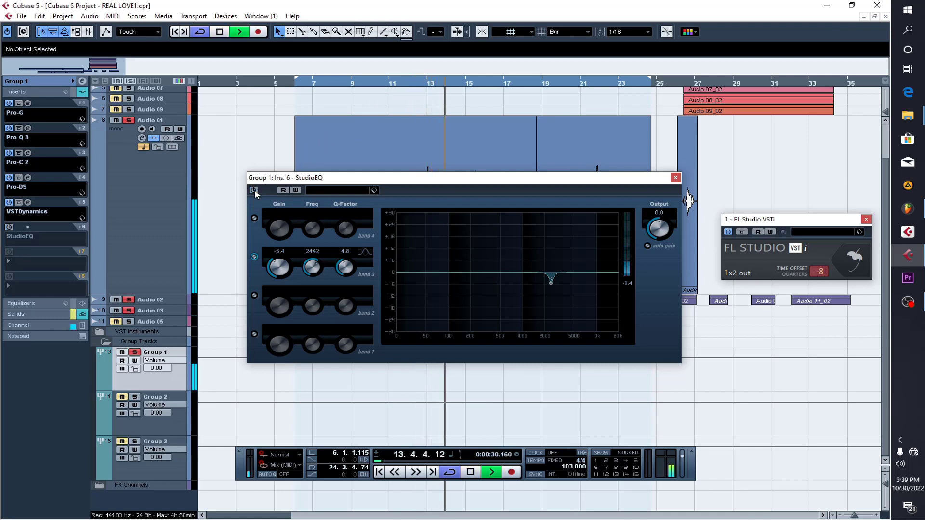
left_click(254, 191)
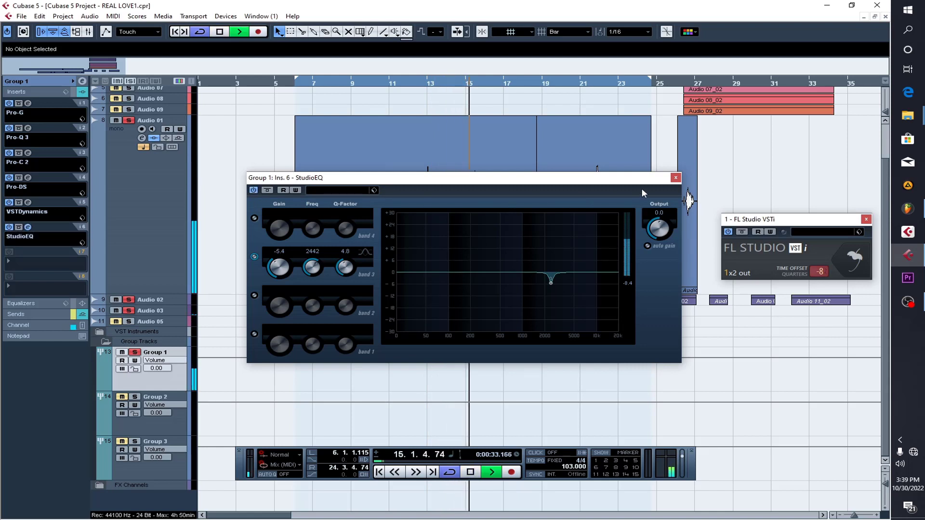
left_click(676, 178)
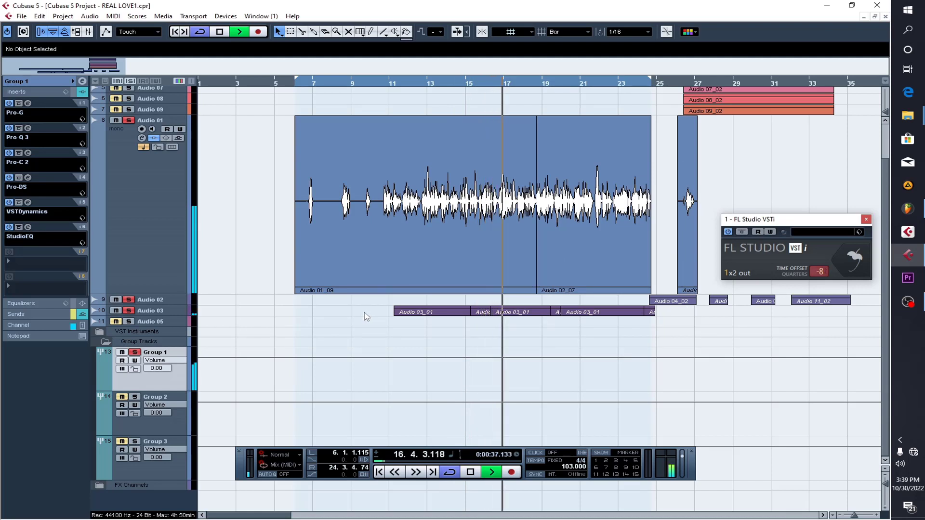
key("space")
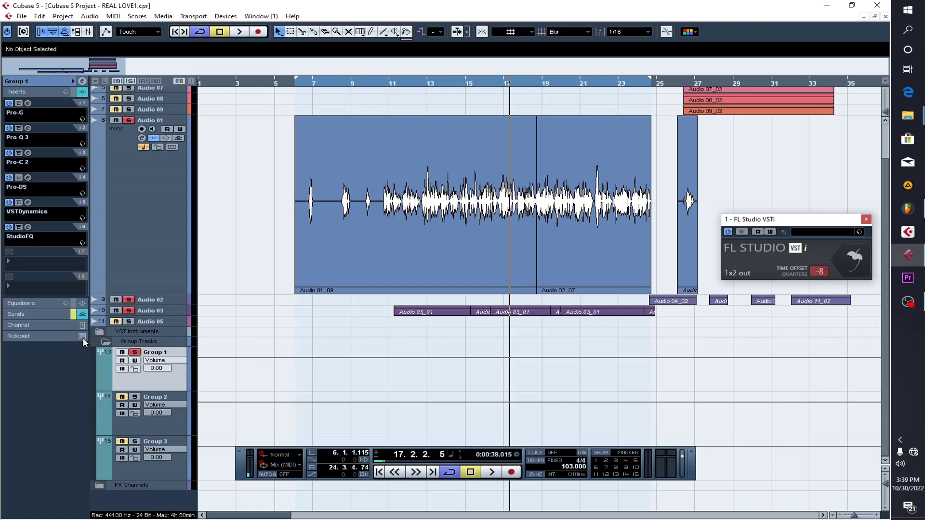
right_click(154, 504)
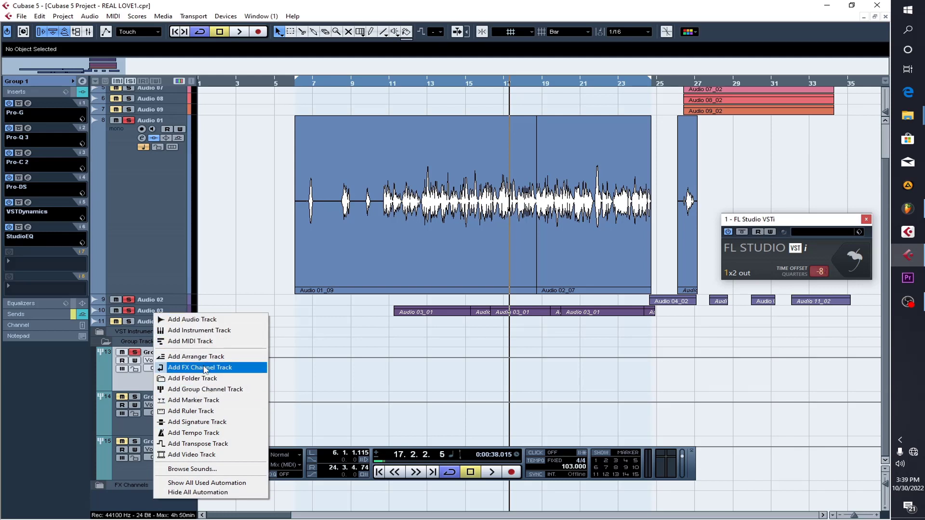
left_click(222, 368)
left_click(410, 272)
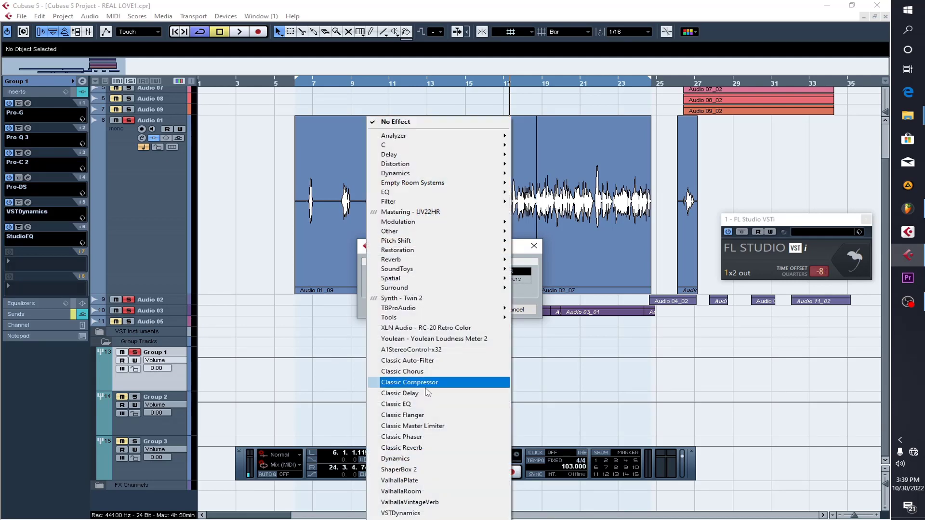
left_click(527, 297)
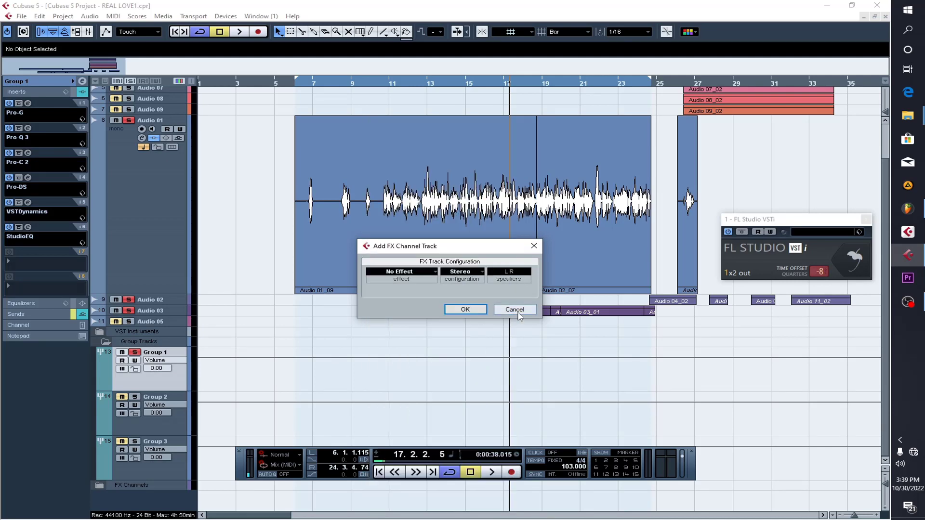
left_click(523, 310)
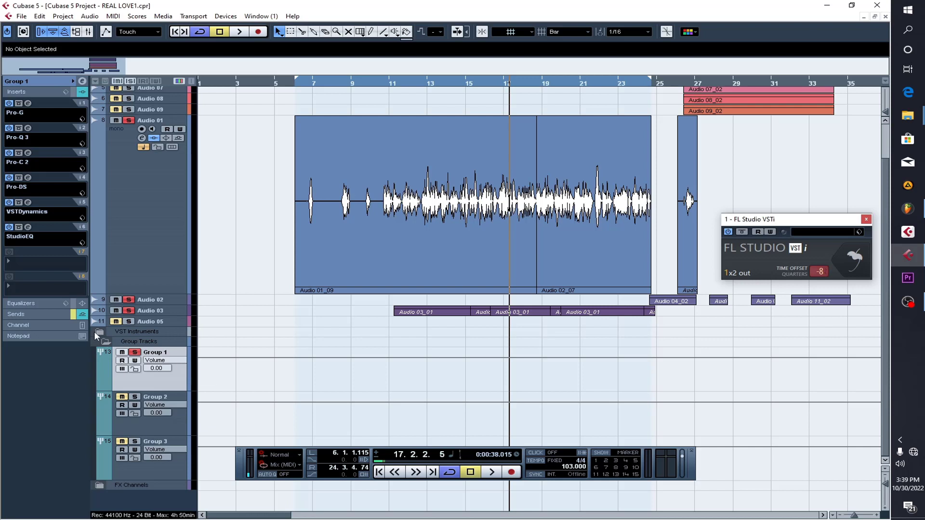
Take the sends of Group 1 out of bypass and open the FX 1-Pro-R reverb editor to look through its modes, keeping Concert Hall
left_click(72, 315)
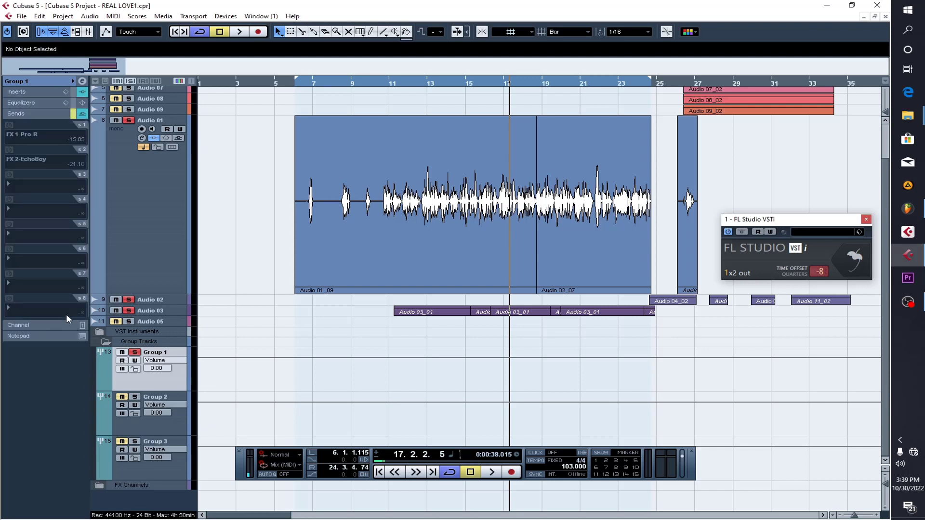
left_click(74, 114)
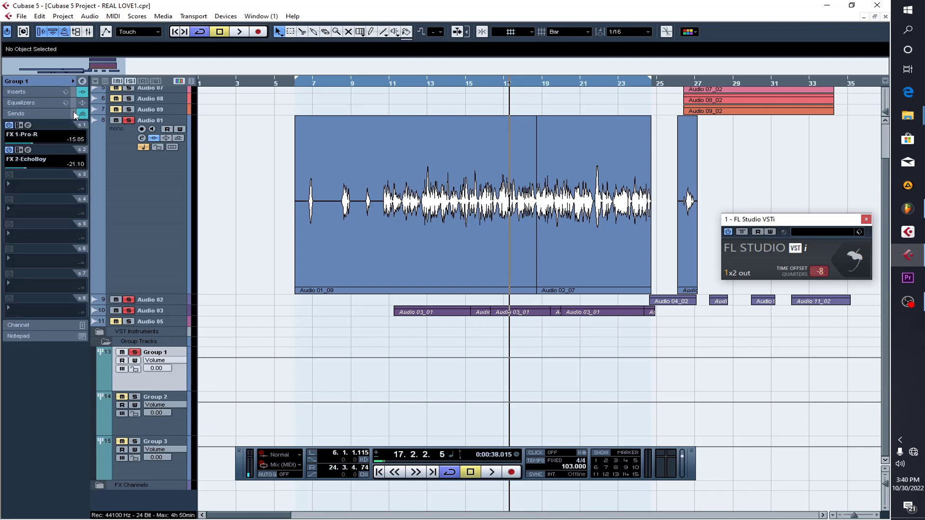
left_click(28, 125)
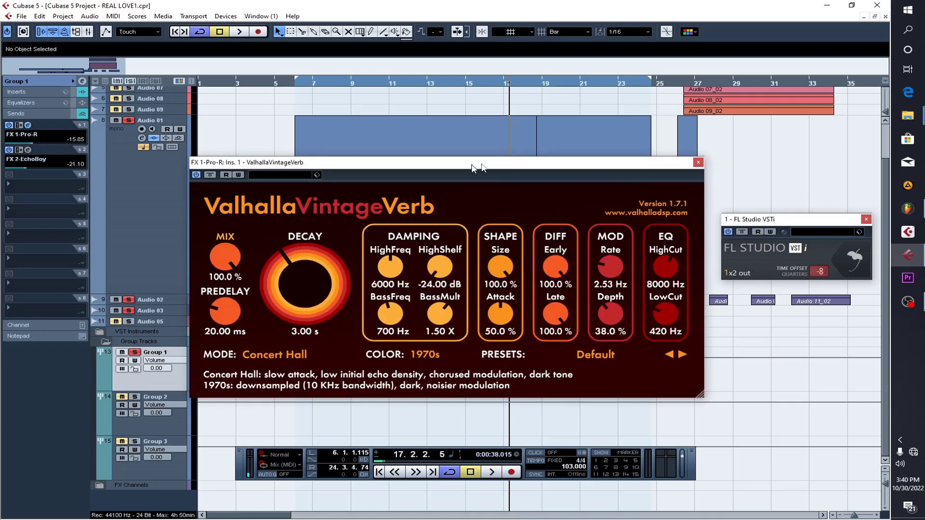
left_click_drag(470, 171, 571, 158)
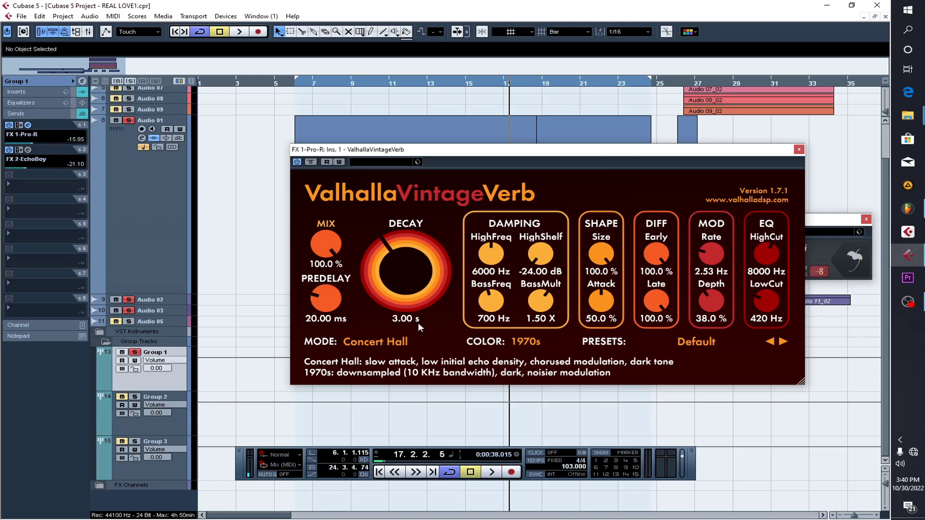
left_click(373, 341)
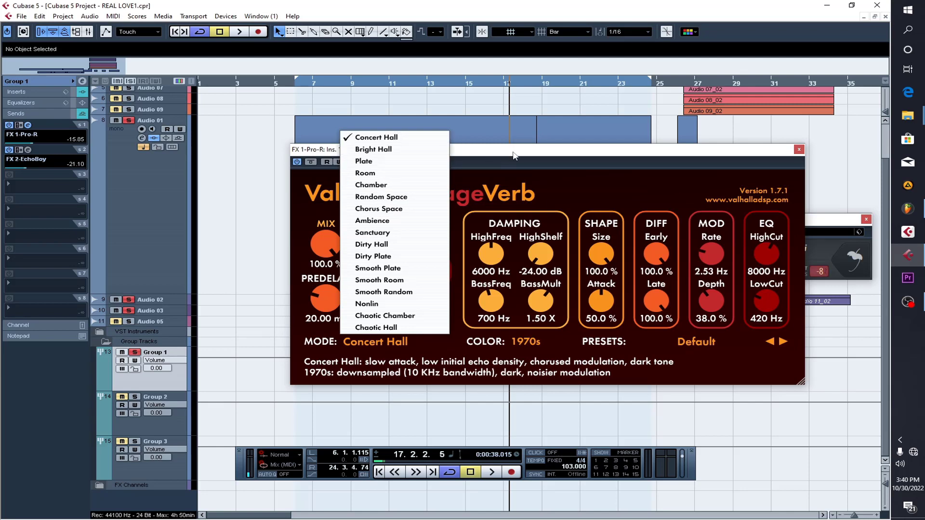
left_click_drag(514, 151, 466, 168)
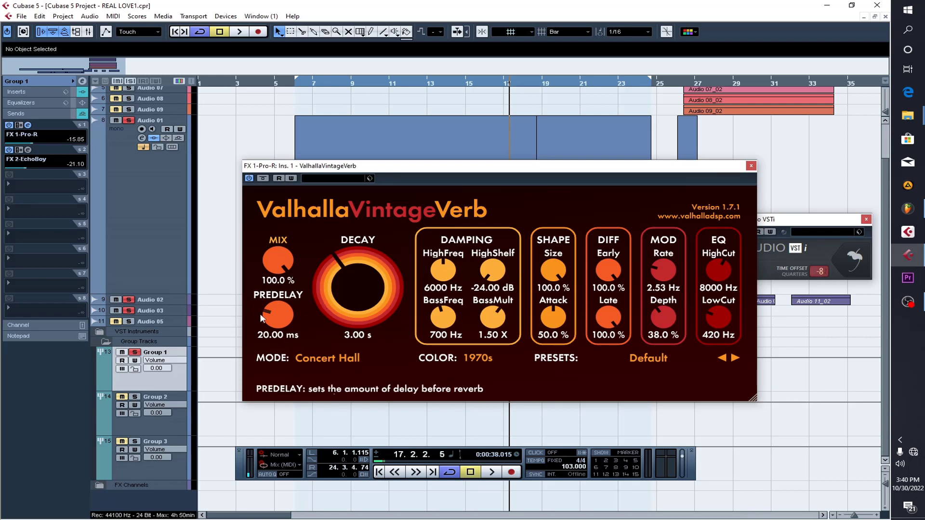
Switch off the FX 2-EchoBoy send and play the soloed vocal with only the reverb send from bar 10, stopping in bar 14
left_click(9, 150)
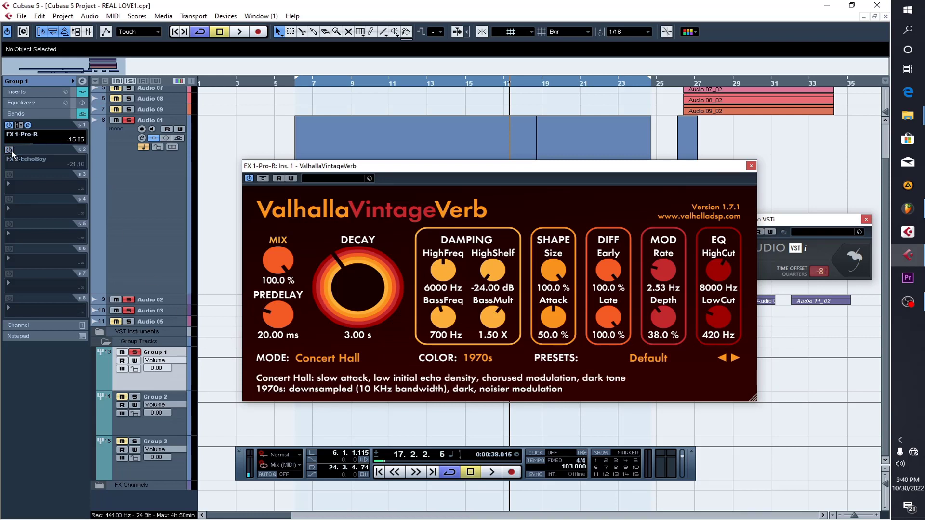
key("space")
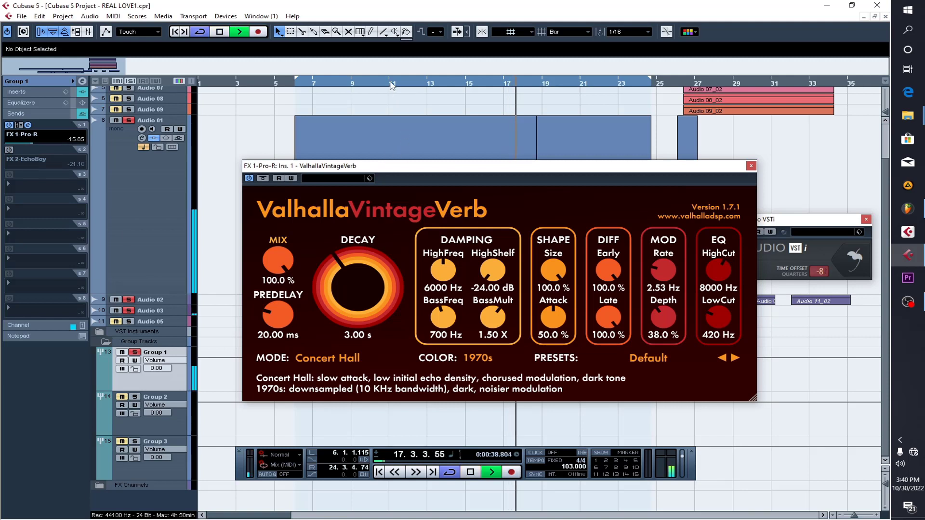
key("space")
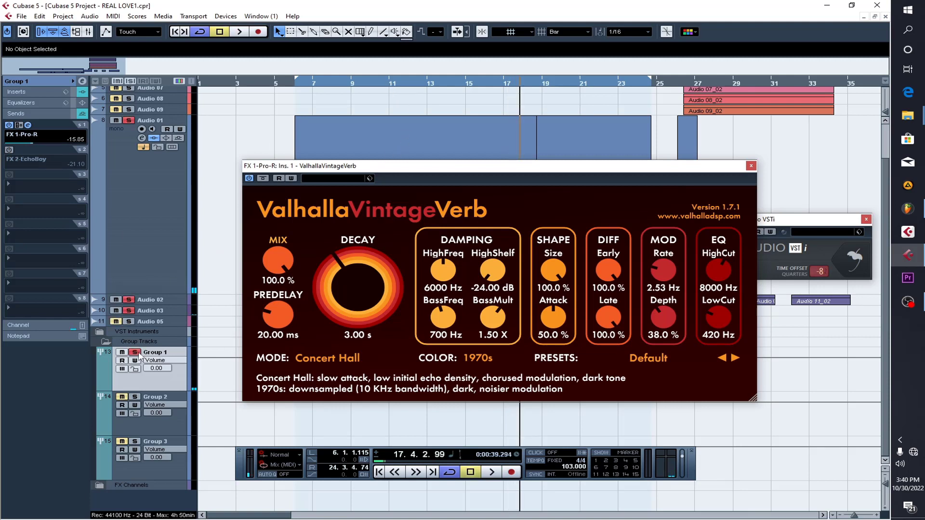
left_click(384, 83)
key("space")
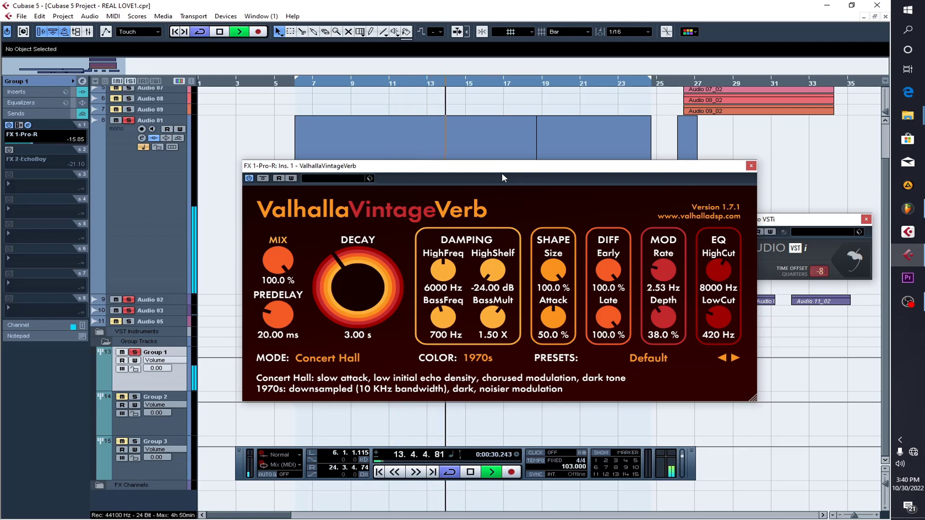
key("space")
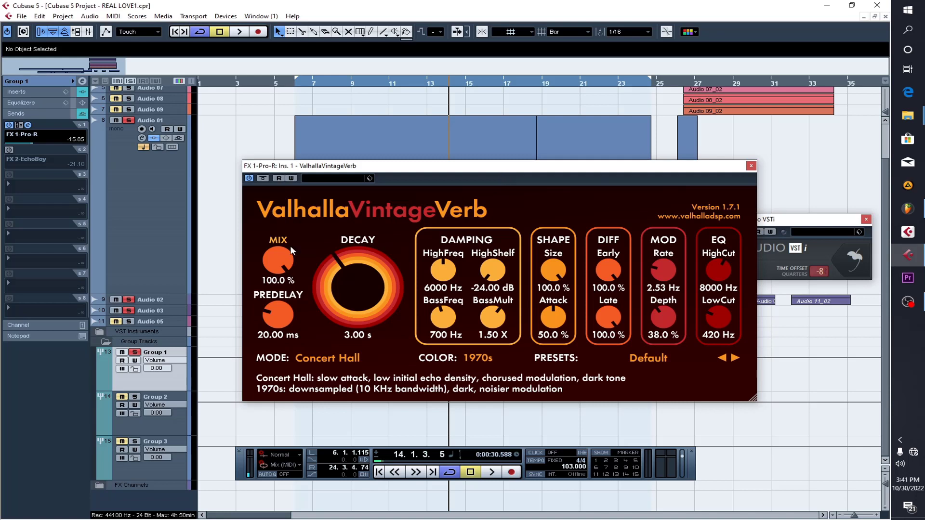
Unsolo Group 1, play the reverbed vocal in the mix from bar 10 and move the reverb editor below the vocal waveform
left_click(135, 352)
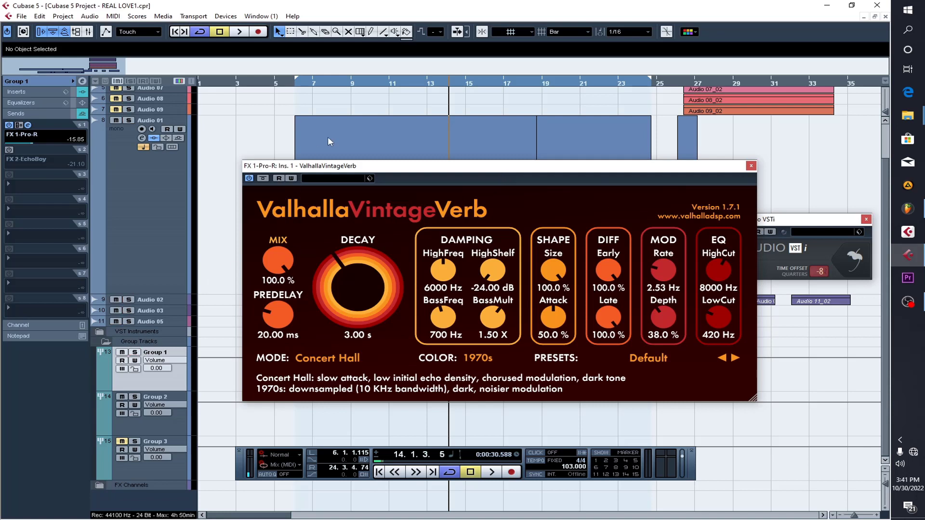
left_click(380, 84)
key("space")
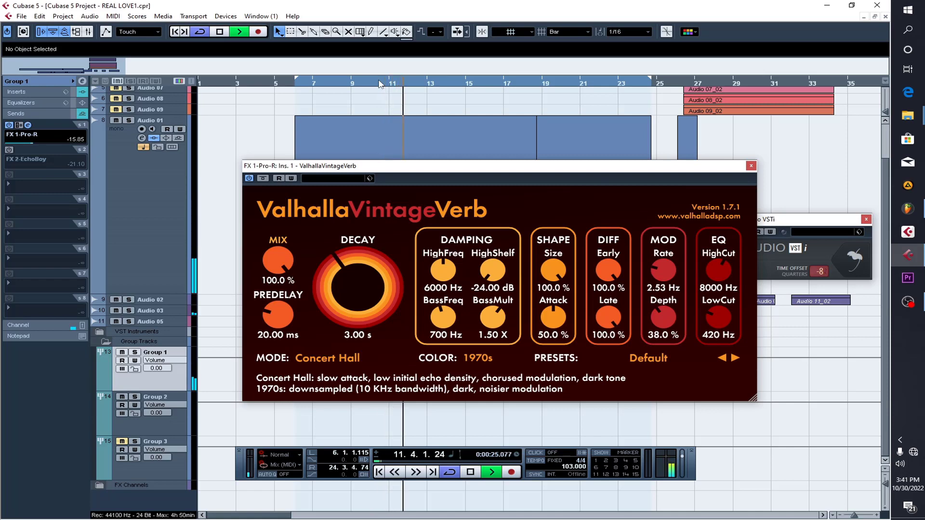
left_click_drag(490, 166, 484, 247)
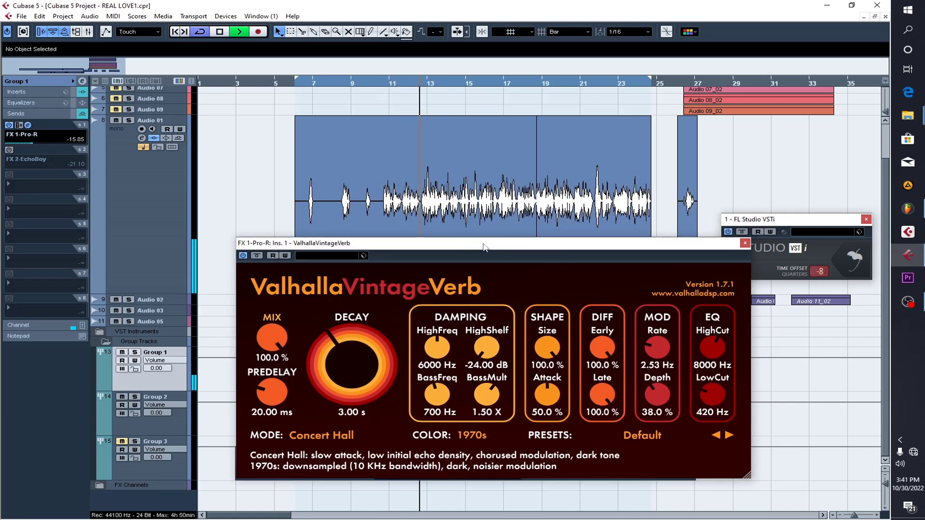
Close the reverb editor, stop playback and switch the FX 2-EchoBoy send back on, opening its editor briefly to review the delay settings
left_click(745, 243)
key("space")
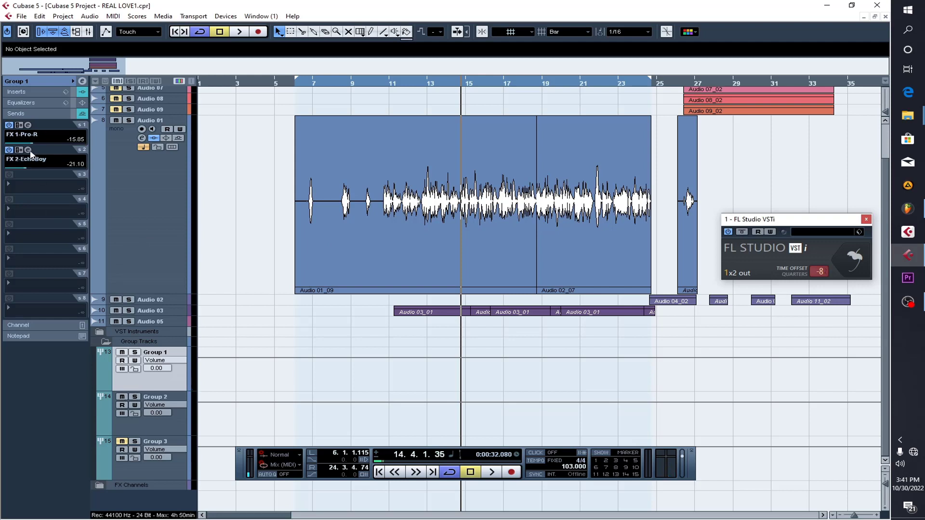
left_click(29, 150)
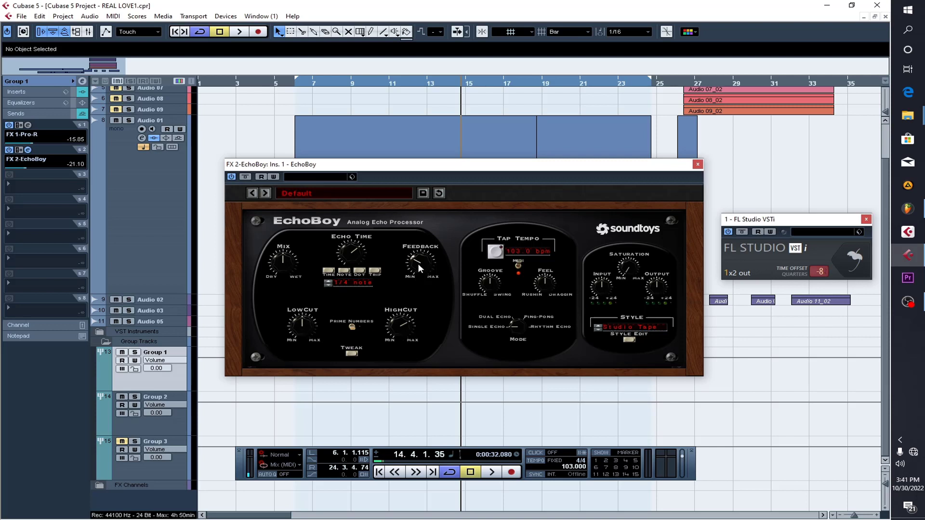
left_click(697, 165)
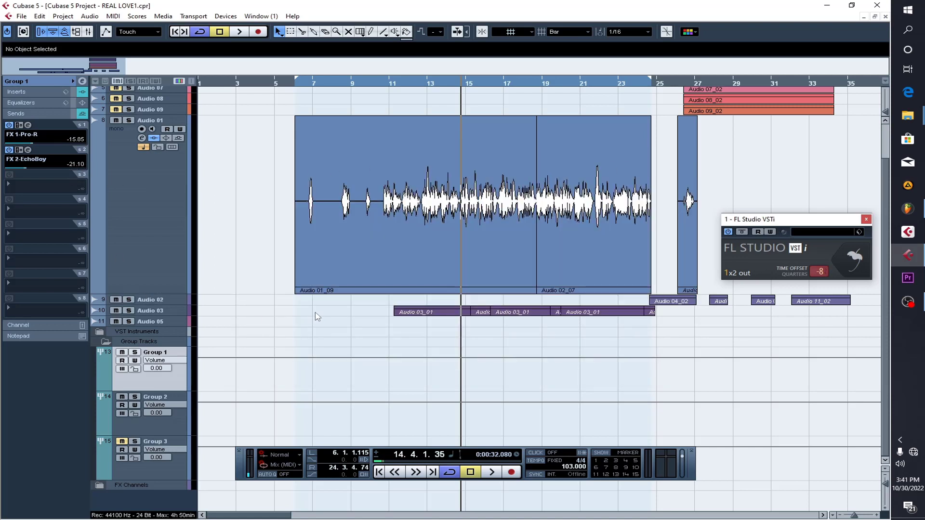
Collapse the Group Tracks folder and, with Audio 01 selected, play the full mix with both sends from bar 10, stopping in bar 20
left_click(103, 342)
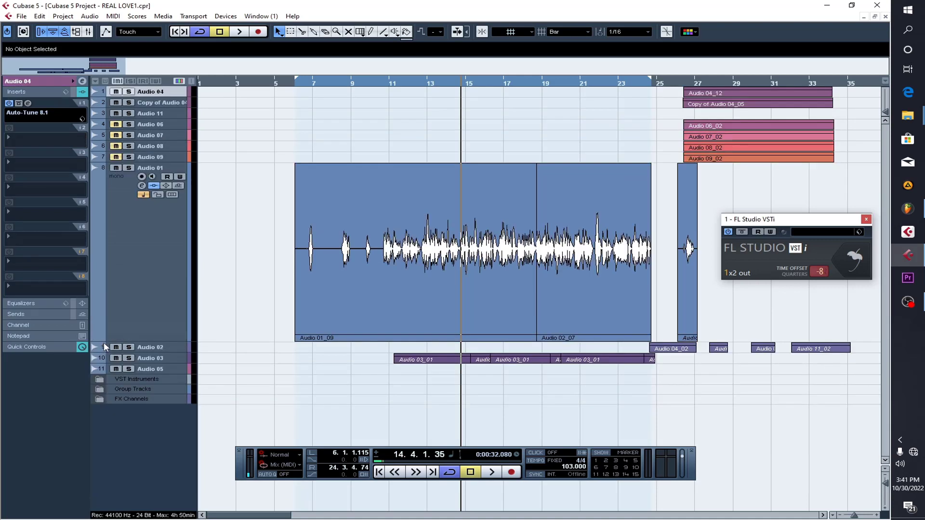
left_click(232, 295)
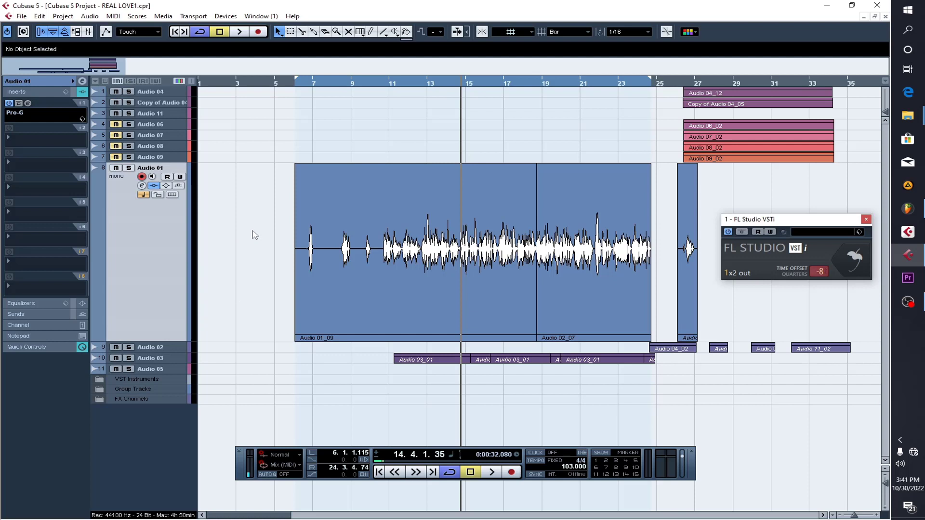
left_click(384, 87)
key("space")
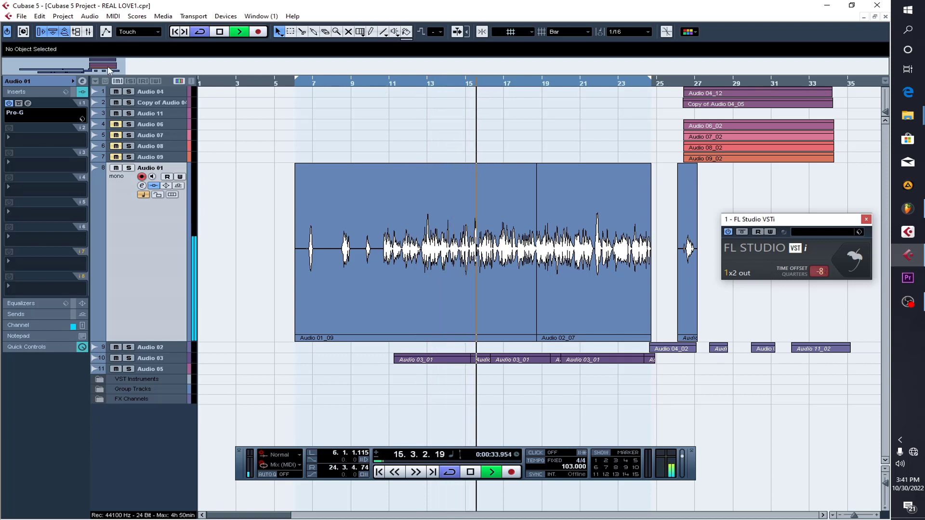
mouse_move(108, 70)
left_mouse_down()
mouse_move(99, 68)
mouse_move(107, 67)
left_mouse_up()
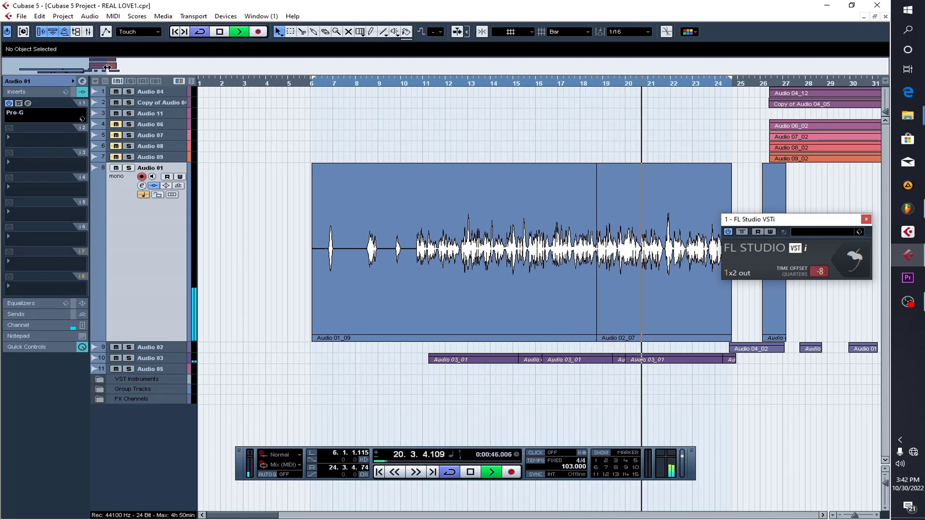
key("space")
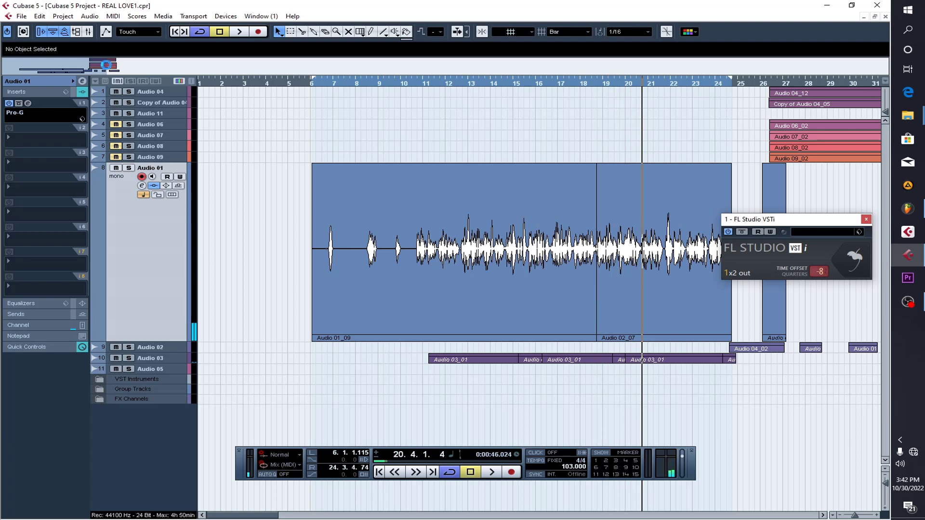